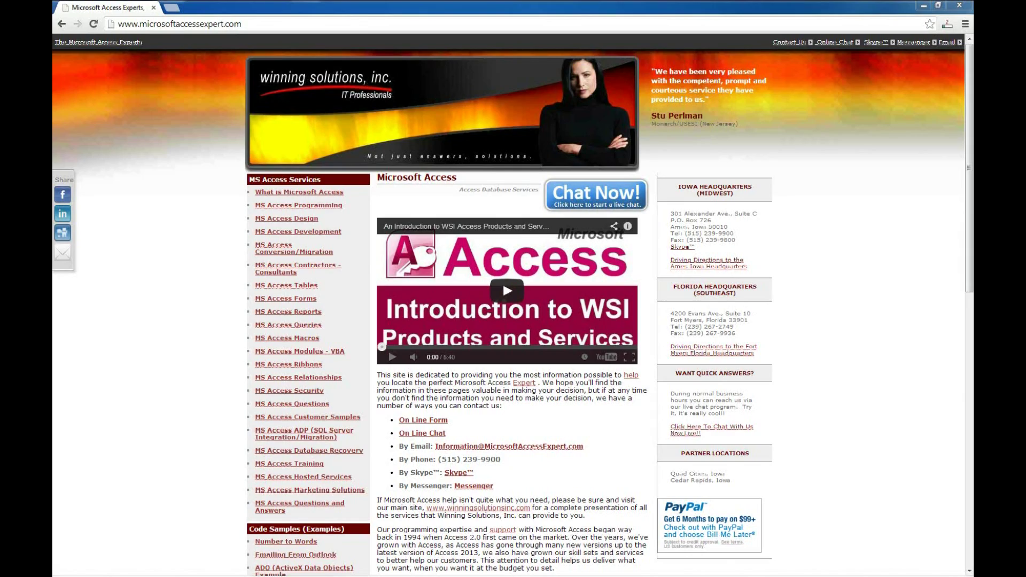
Go from the Access Expert home page to the Conference Room Booking database product page
{"action": "scroll", "coordinate": [513, 305], "scroll_direction": "down", "scroll_amount": 7}
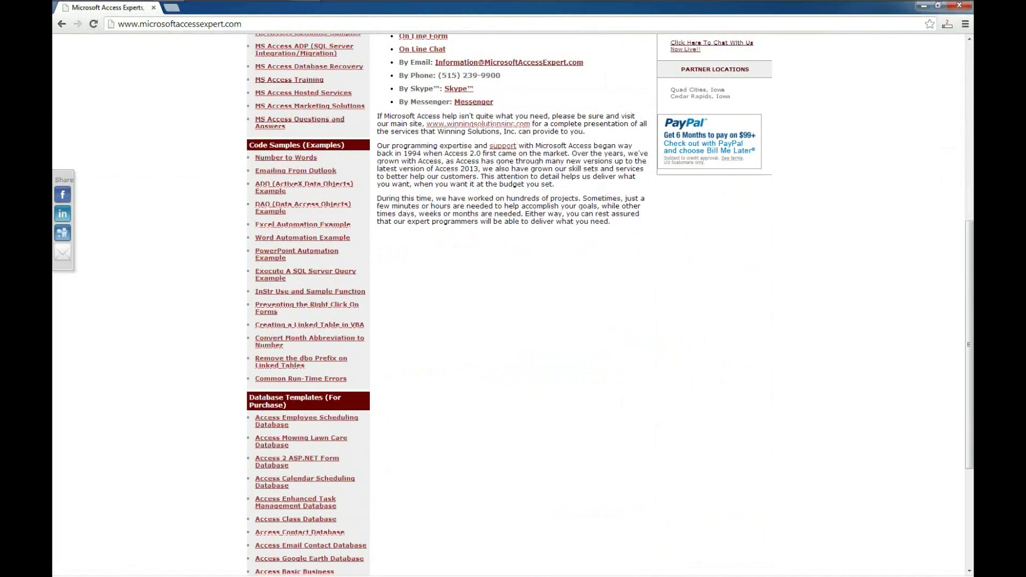
{"action": "left_click", "coordinate": [295, 398]}
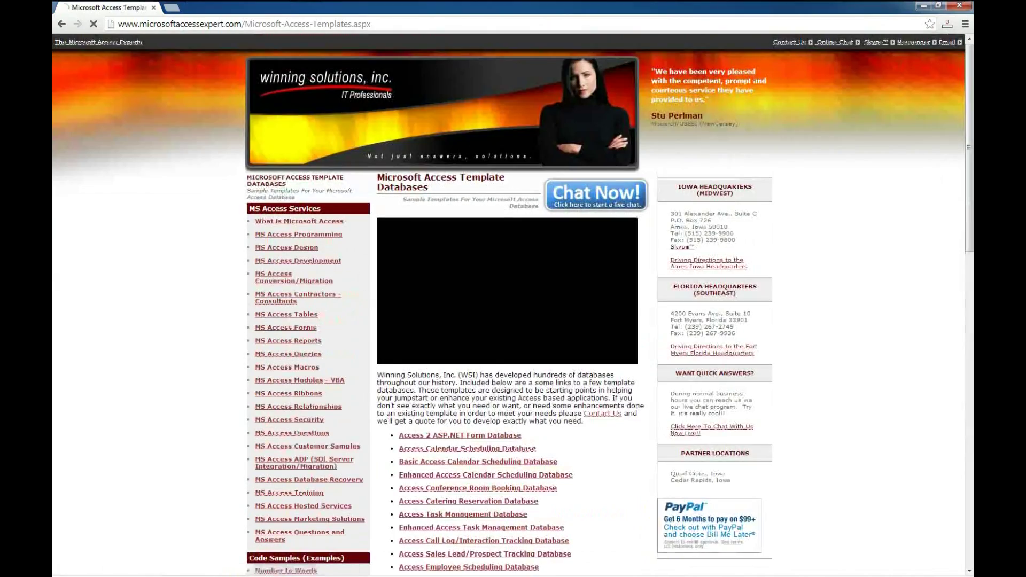
{"action": "scroll", "coordinate": [465, 378], "scroll_direction": "down", "scroll_amount": 2}
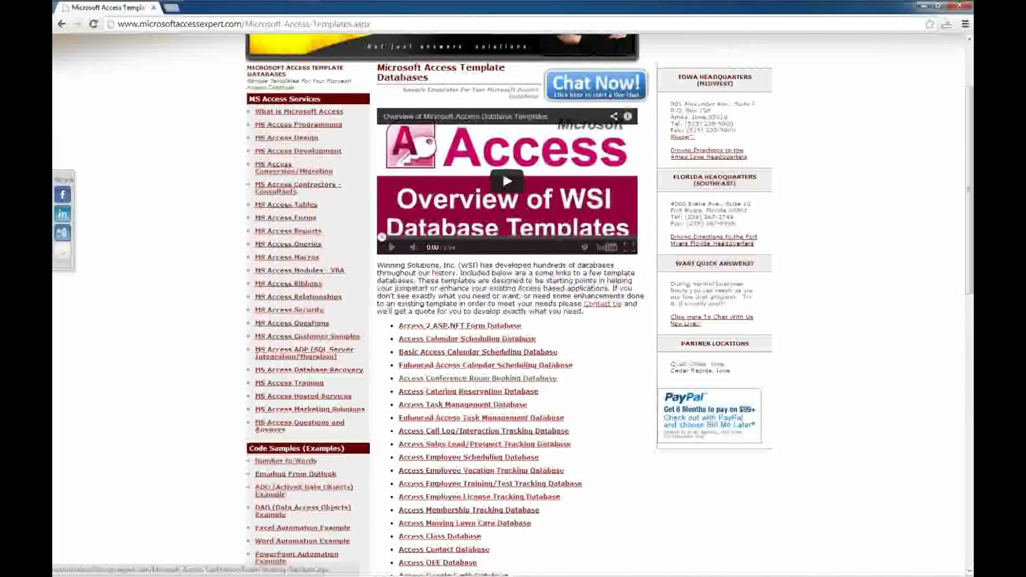
{"action": "left_click", "coordinate": [477, 378]}
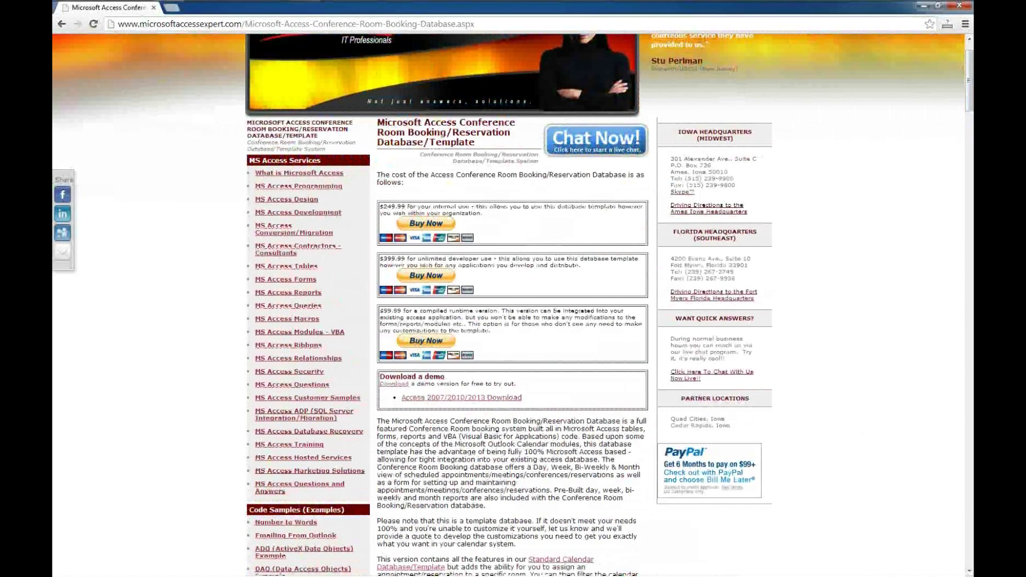
Save the Access 2007/2010/2013 demo download to the Desktop as ConferenceRoomDemo.zip
{"action": "right_click", "coordinate": [450, 399]}
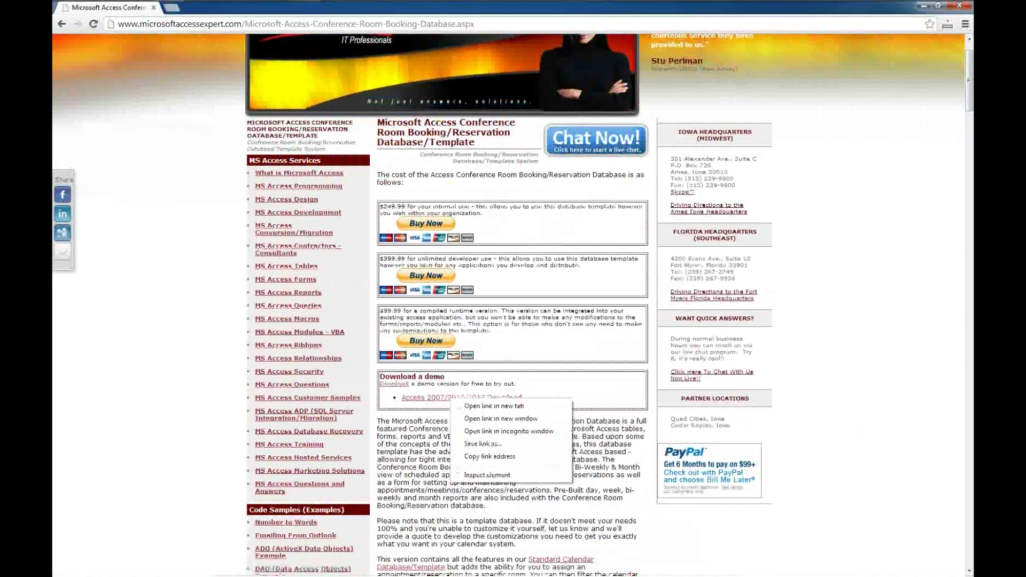
{"action": "left_click", "coordinate": [483, 443]}
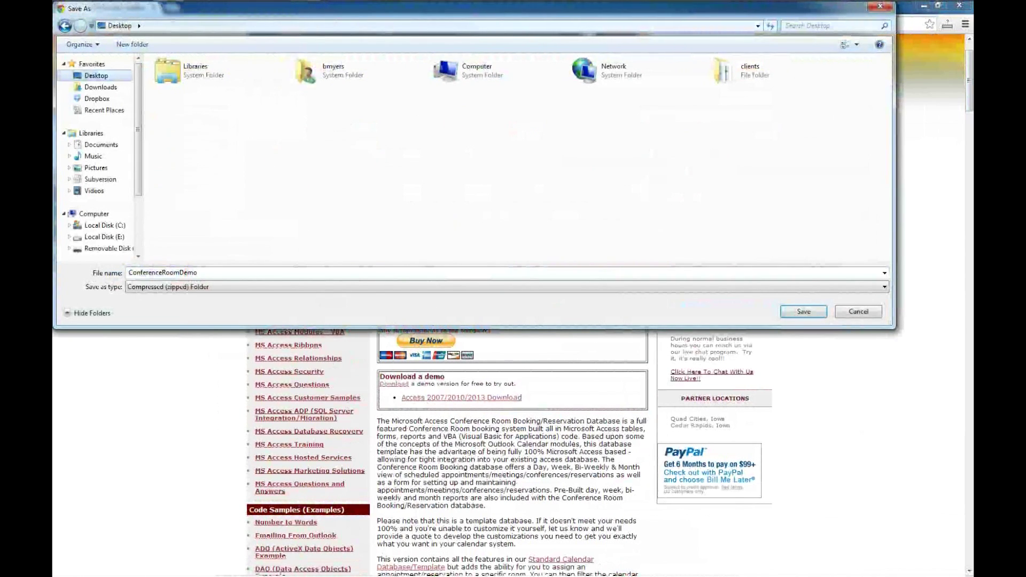
{"action": "left_click", "coordinate": [803, 312]}
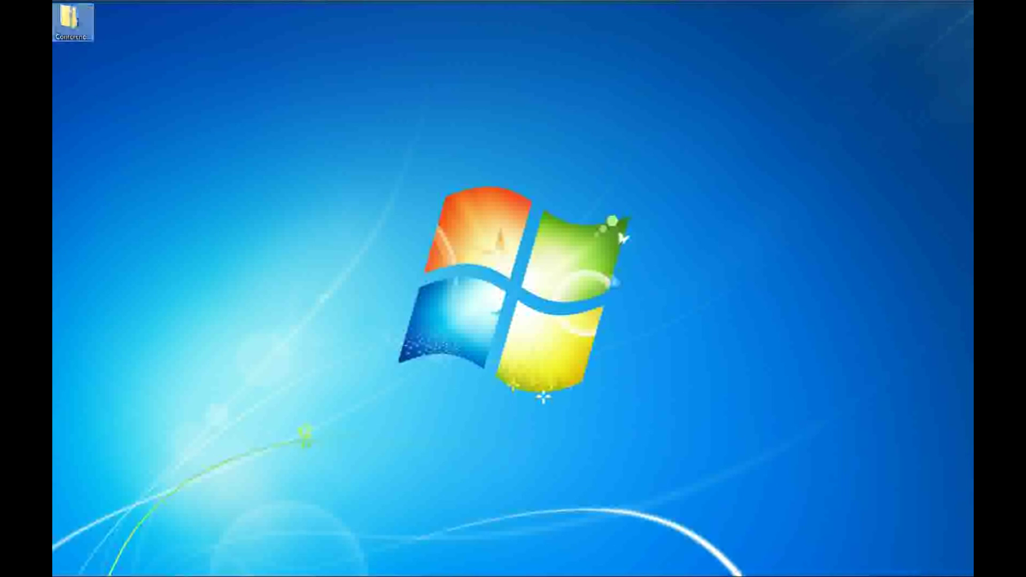
Extract ConferenceRoomDemo.zip into its own Desktop folder and launch ConferenceRoomDemo.accde
{"action": "right_click", "coordinate": [77, 22]}
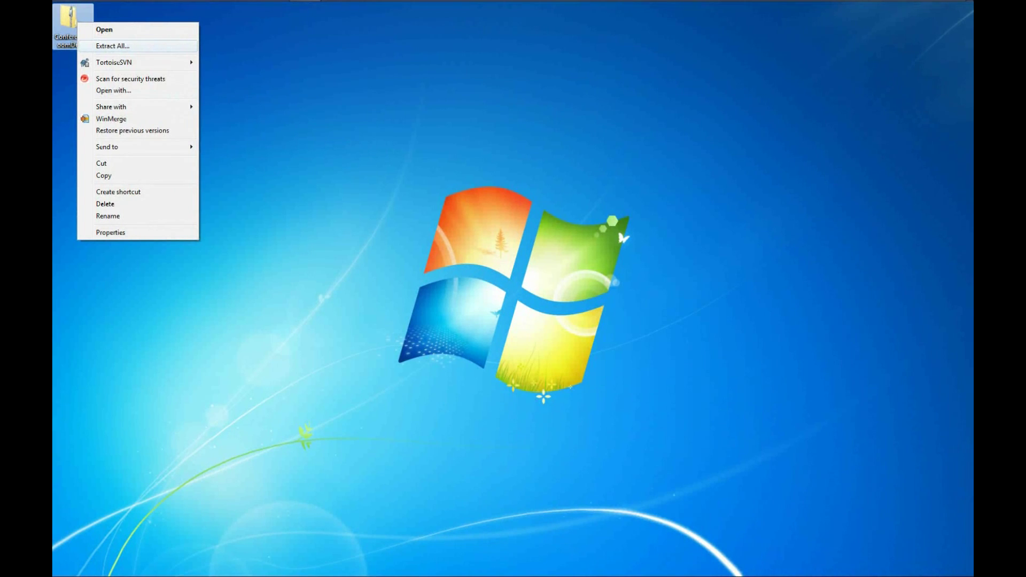
{"action": "left_click", "coordinate": [113, 46]}
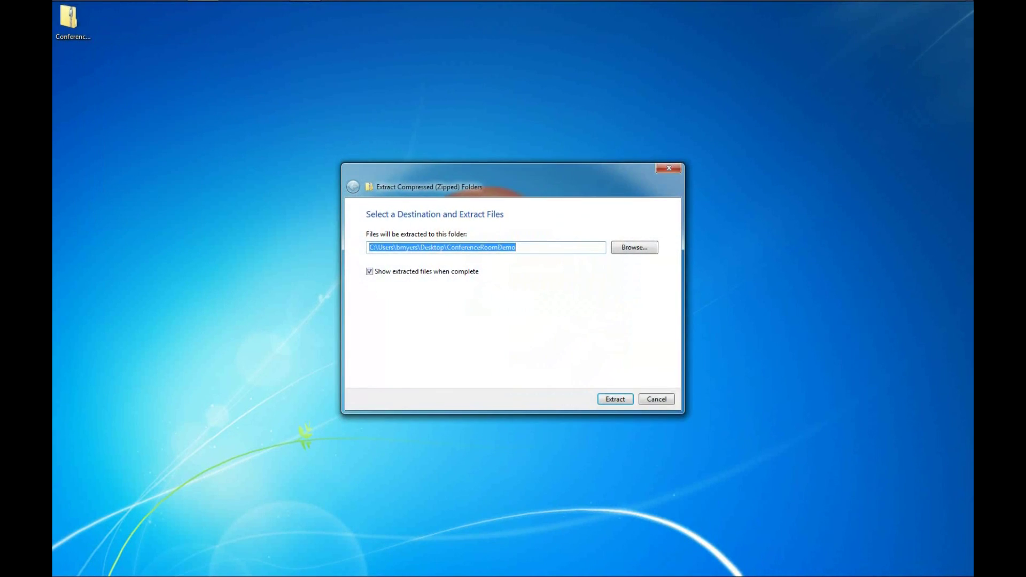
{"action": "key", "text": "Return"}
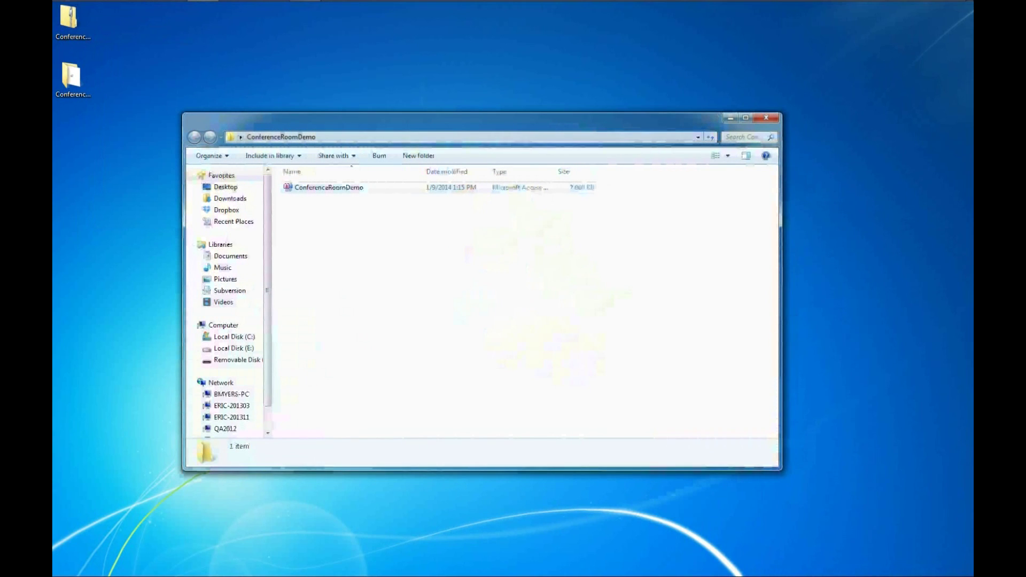
{"action": "double_click", "coordinate": [328, 188]}
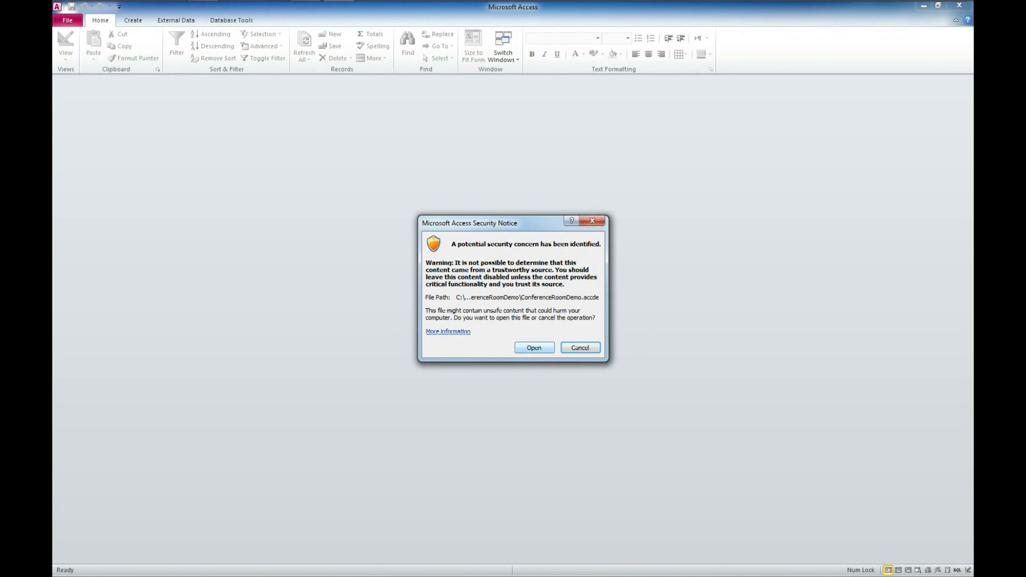
Accept the security notice, close the Demo window, and show the Lookup Maintenance room list
{"action": "left_click", "coordinate": [534, 348]}
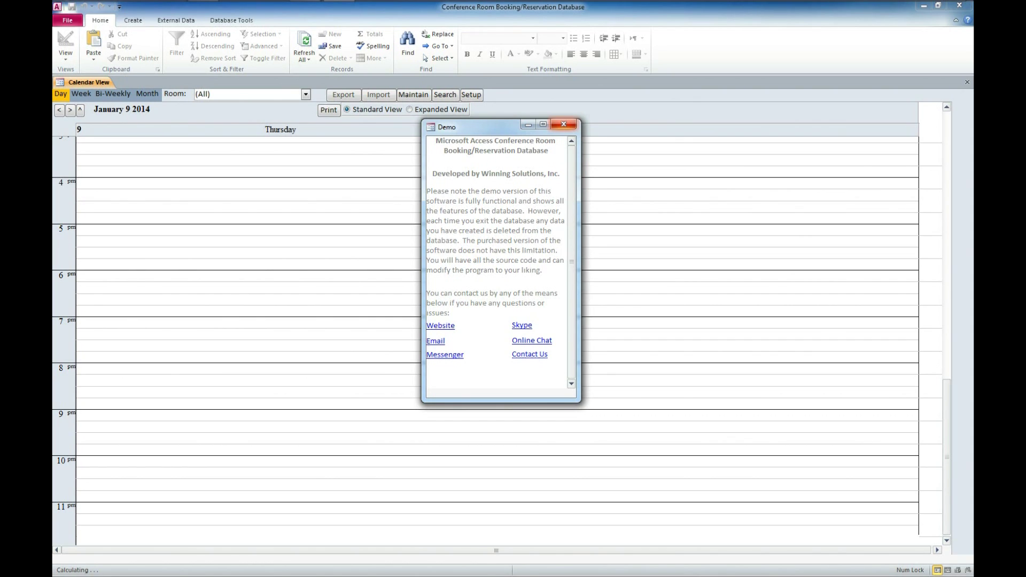
{"action": "left_click", "coordinate": [563, 124]}
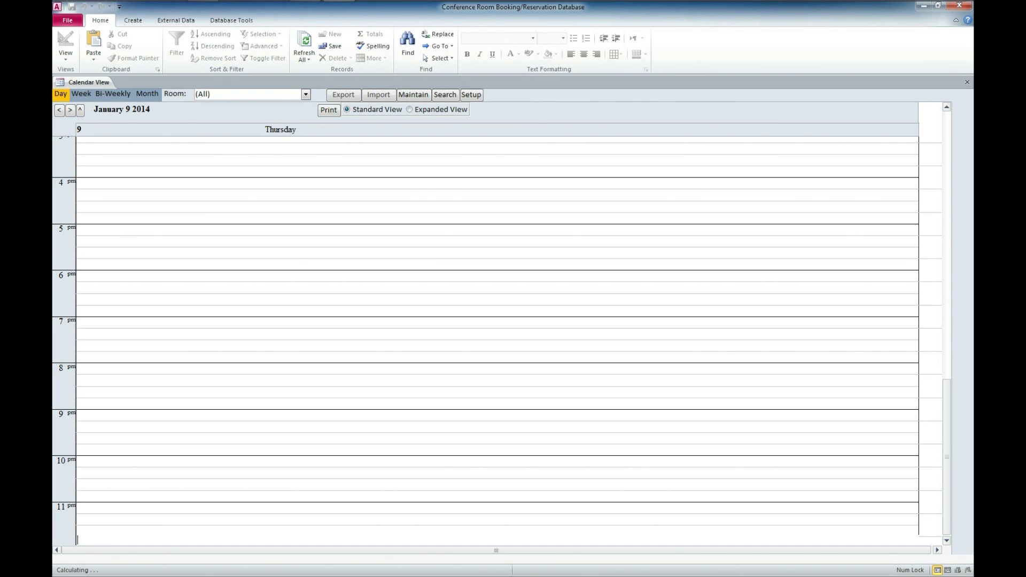
{"action": "left_click", "coordinate": [413, 94]}
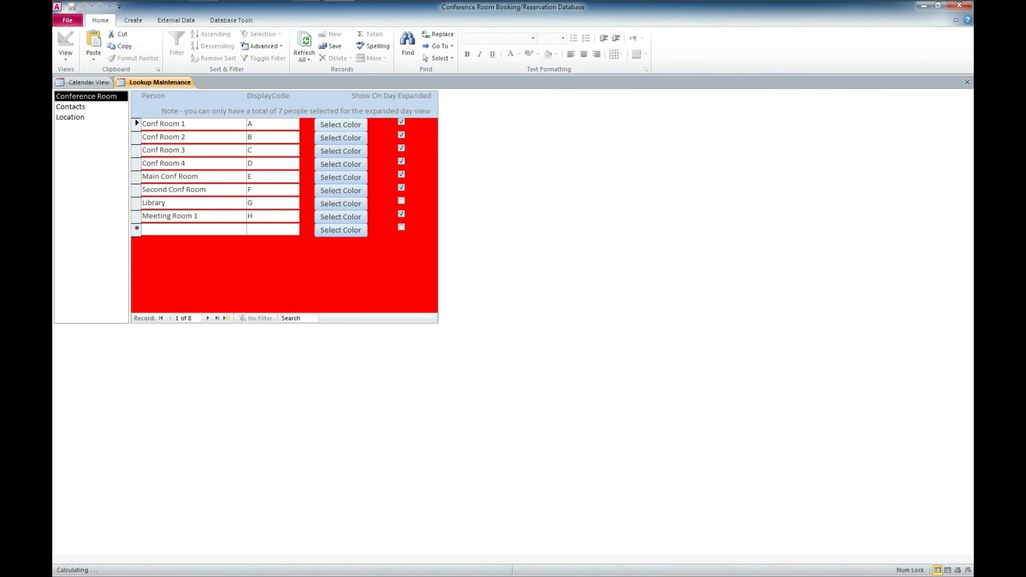
{"action": "left_click", "coordinate": [187, 124]}
{"action": "left_click", "coordinate": [187, 137]}
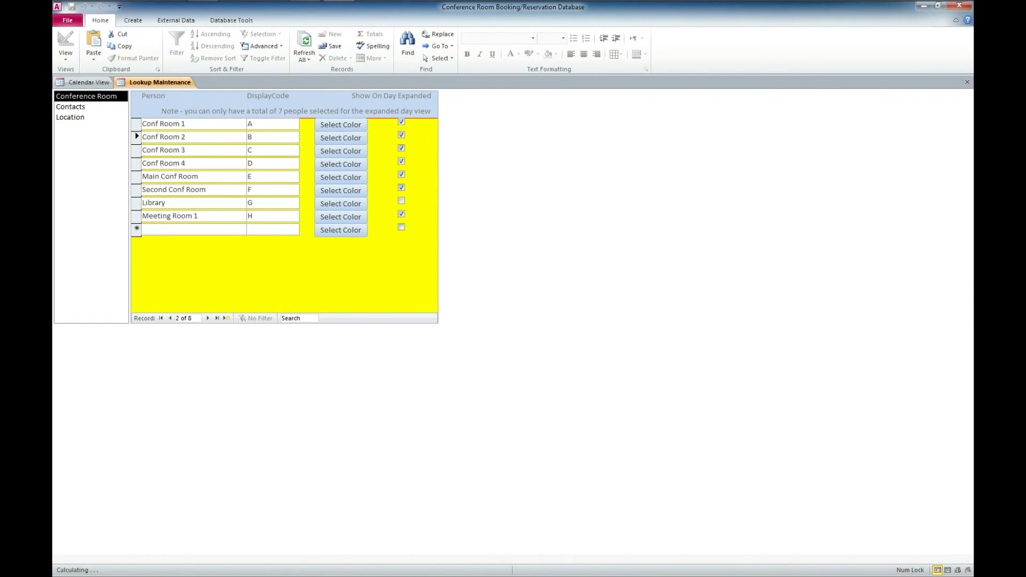
{"action": "left_click", "coordinate": [206, 151]}
{"action": "left_click", "coordinate": [206, 164]}
{"action": "left_click", "coordinate": [206, 176]}
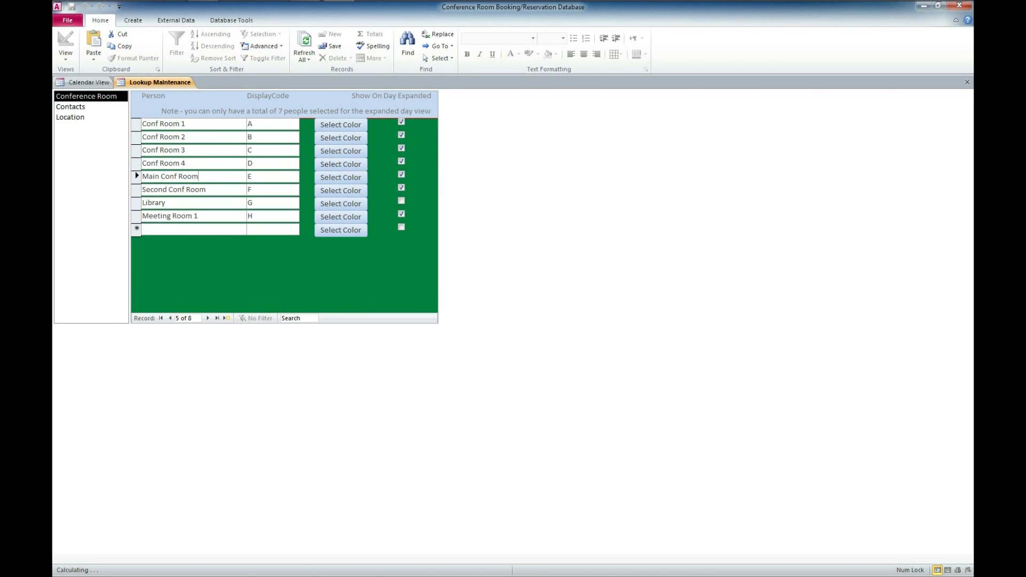
{"action": "left_click", "coordinate": [208, 190]}
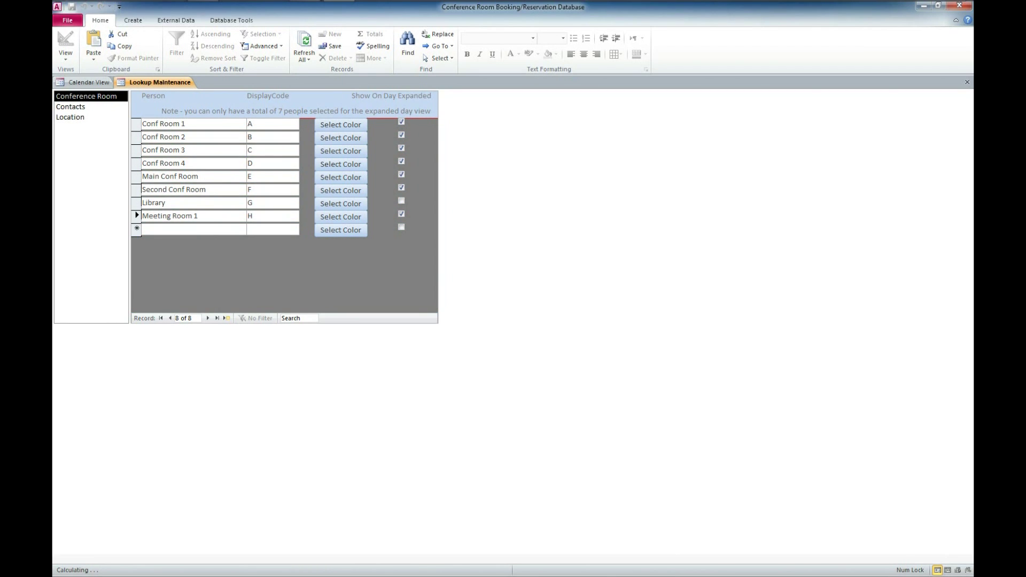
{"action": "left_click", "coordinate": [188, 124]}
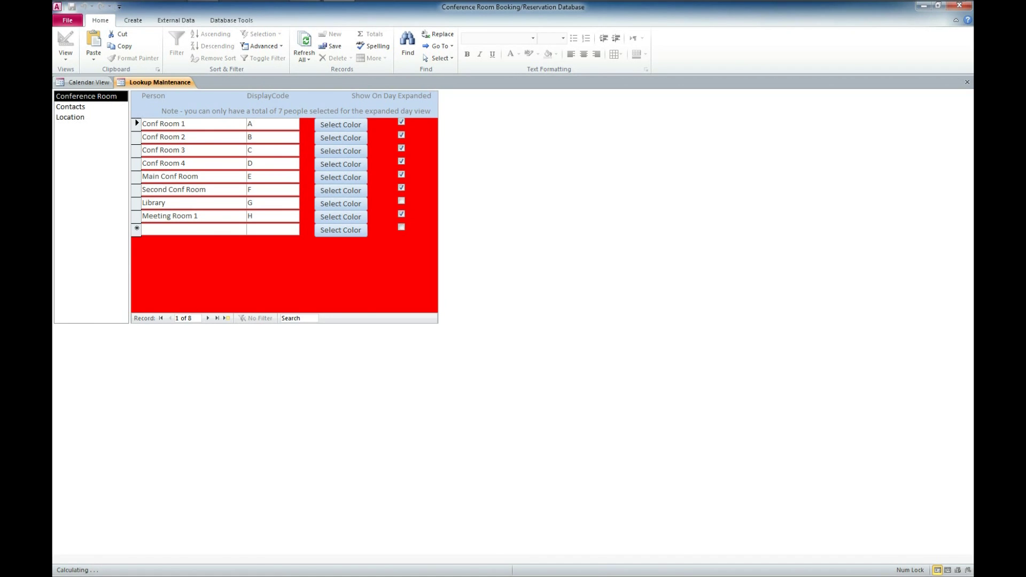
{"action": "left_click", "coordinate": [70, 107]}
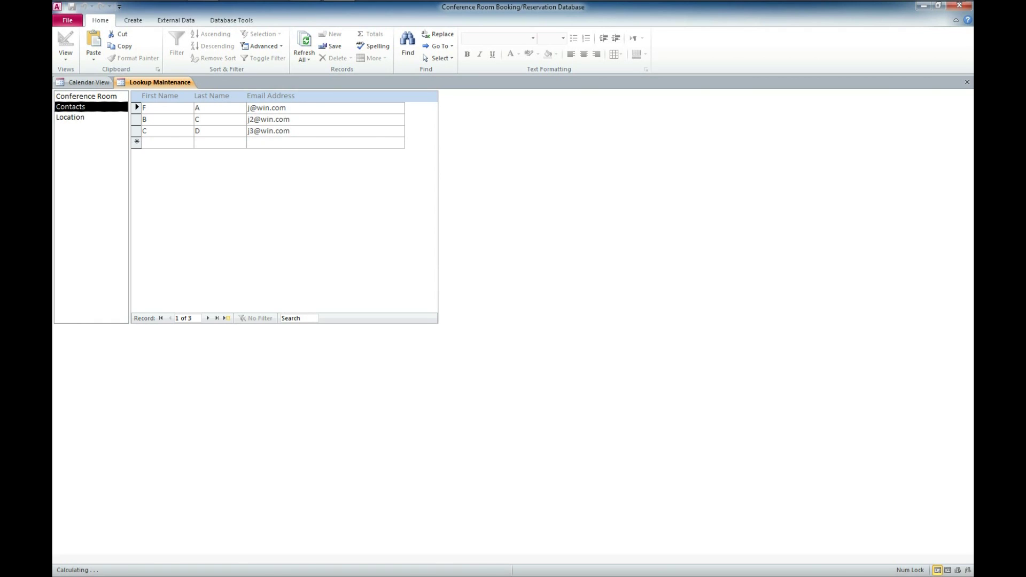
{"action": "left_click", "coordinate": [70, 118]}
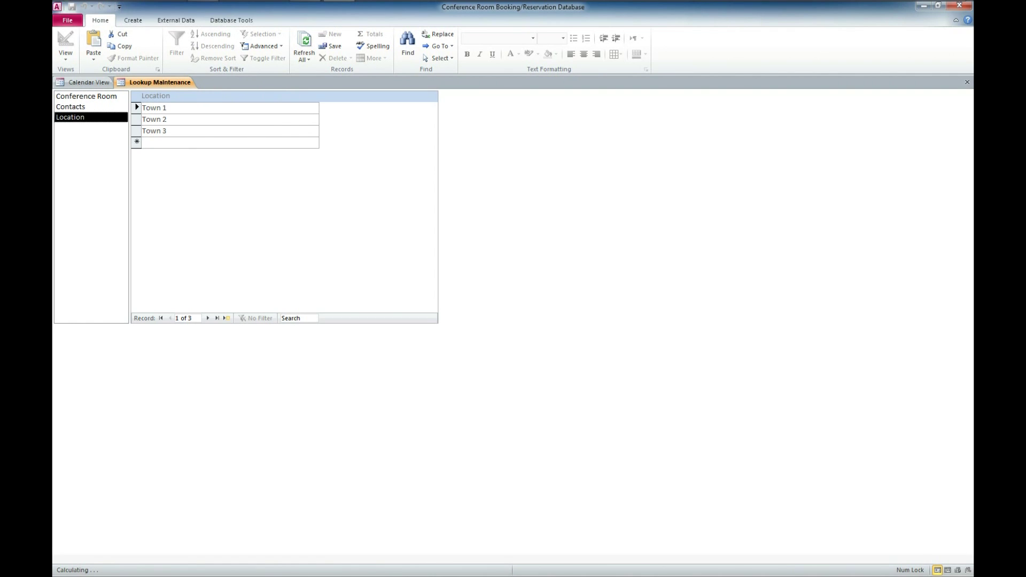
{"action": "left_click", "coordinate": [967, 82]}
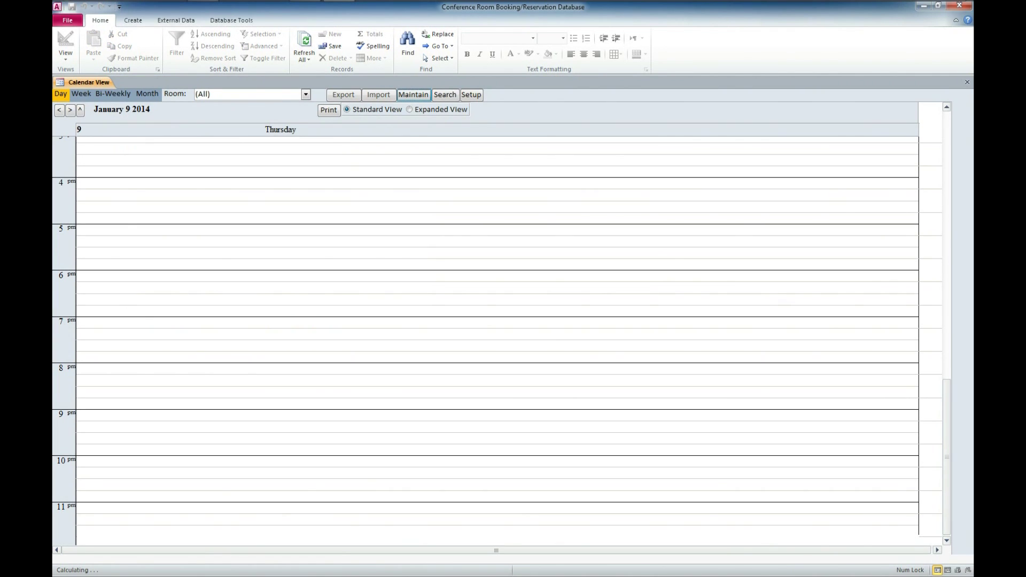
{"action": "left_click", "coordinate": [471, 95]}
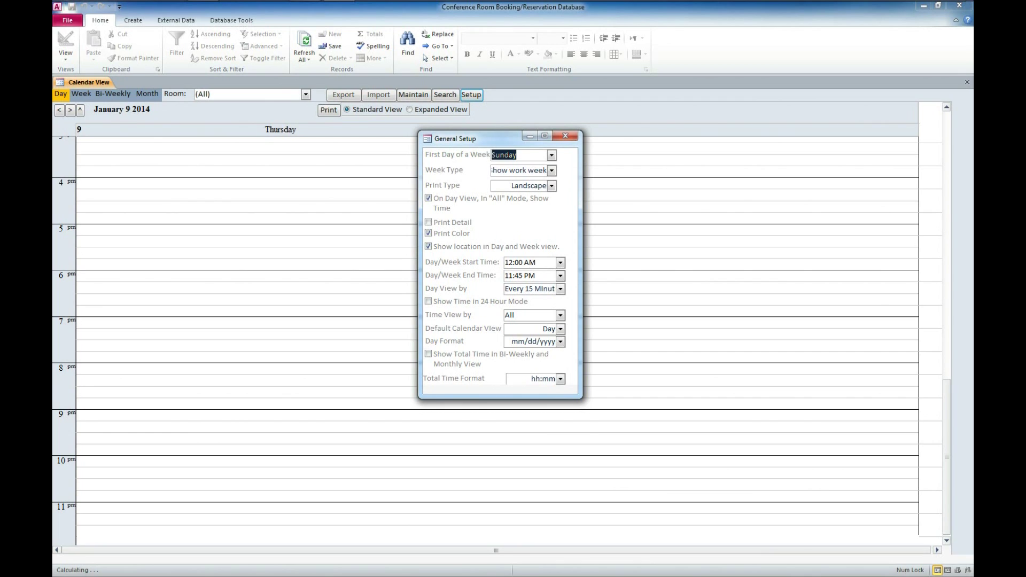
{"action": "left_click", "coordinate": [551, 155]}
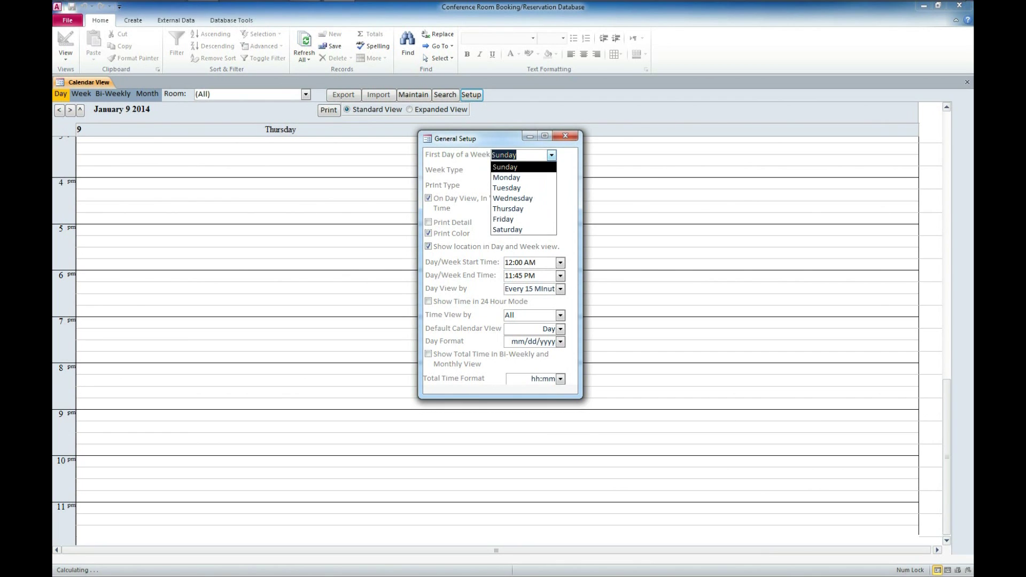
{"action": "left_click", "coordinate": [552, 155]}
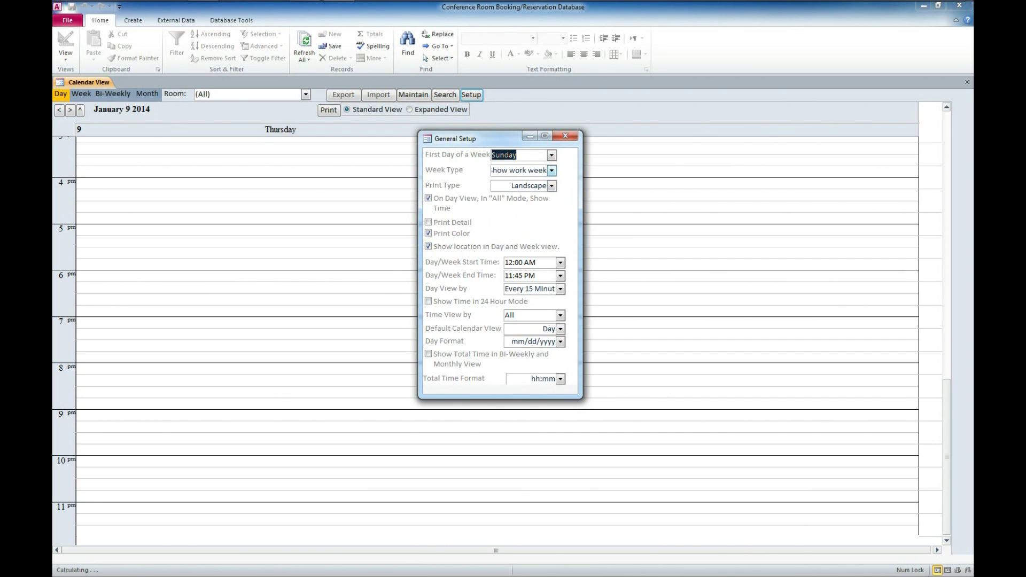
{"action": "key", "text": "Tab"}
{"action": "key", "text": "F4"}
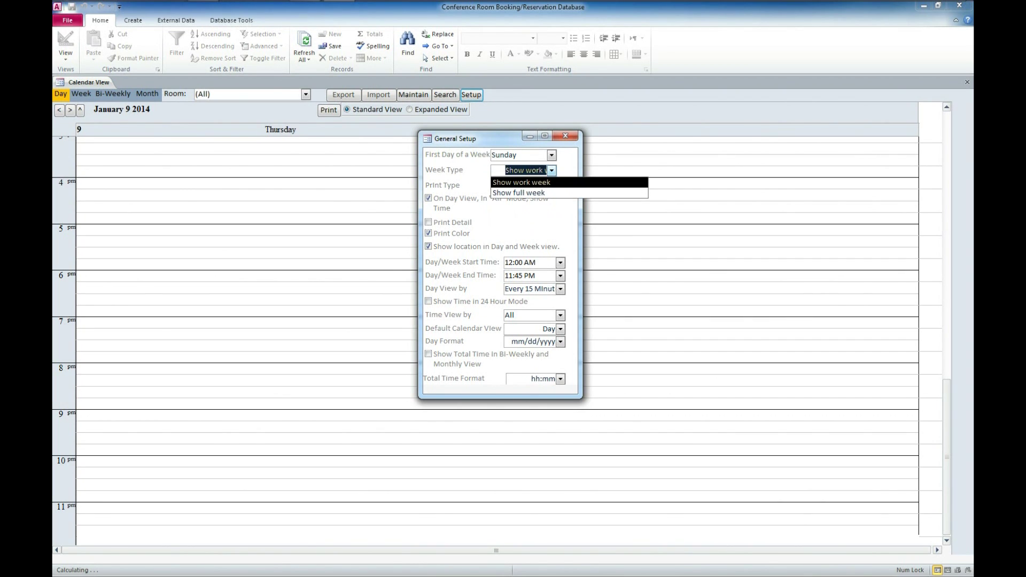
{"action": "key", "text": "Escape"}
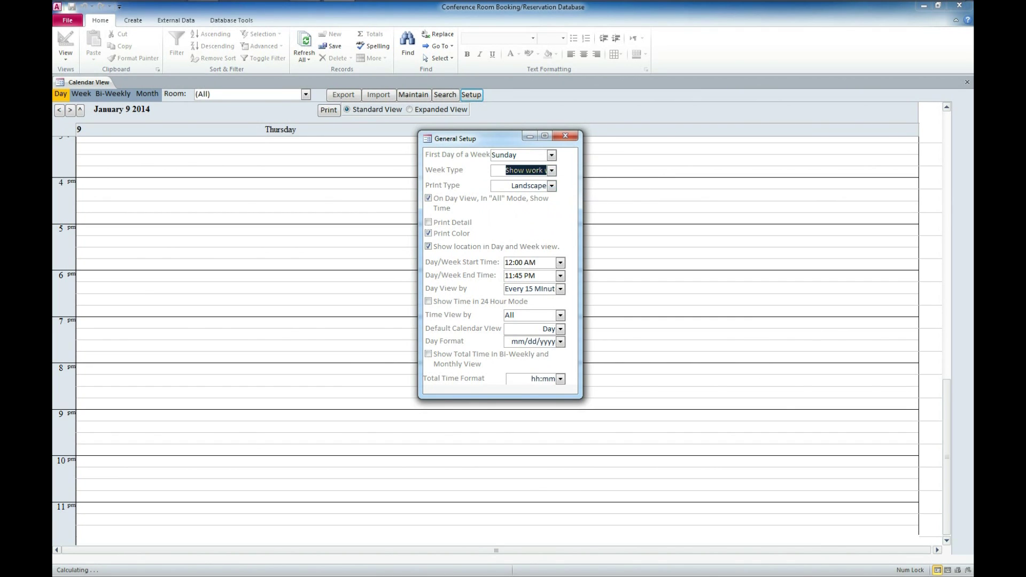
{"action": "key", "text": "Tab"}
{"action": "key", "text": "F4"}
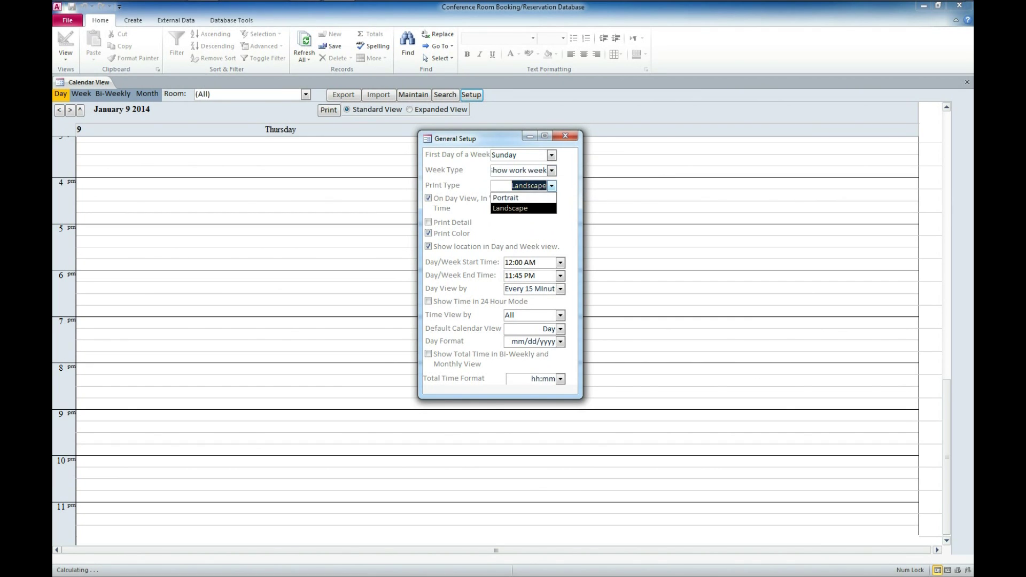
{"action": "key", "text": "Escape"}
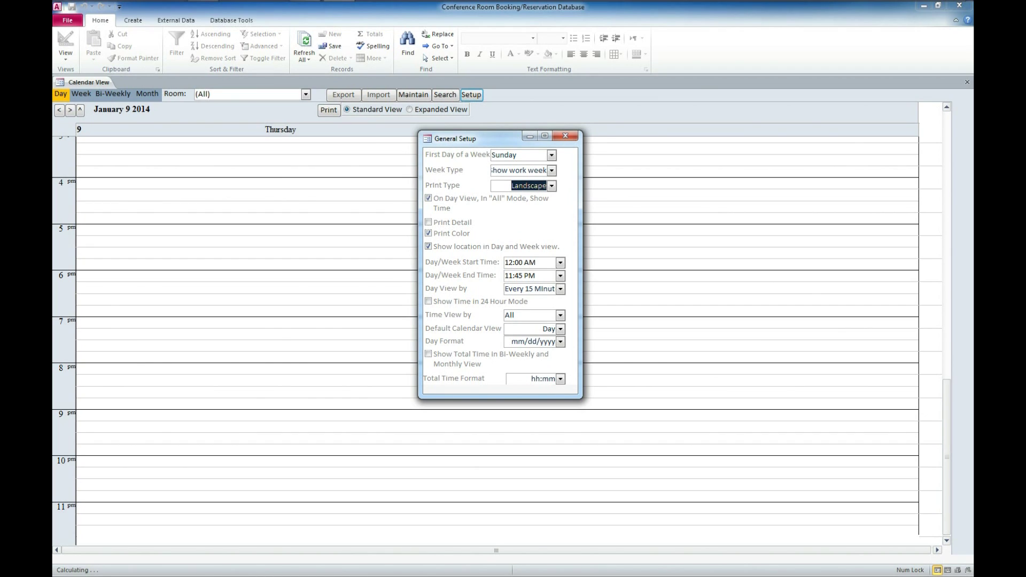
Keep the day view at Every 15 Minutes and set the time view to Every 1 Hour
{"action": "left_click", "coordinate": [560, 289]}
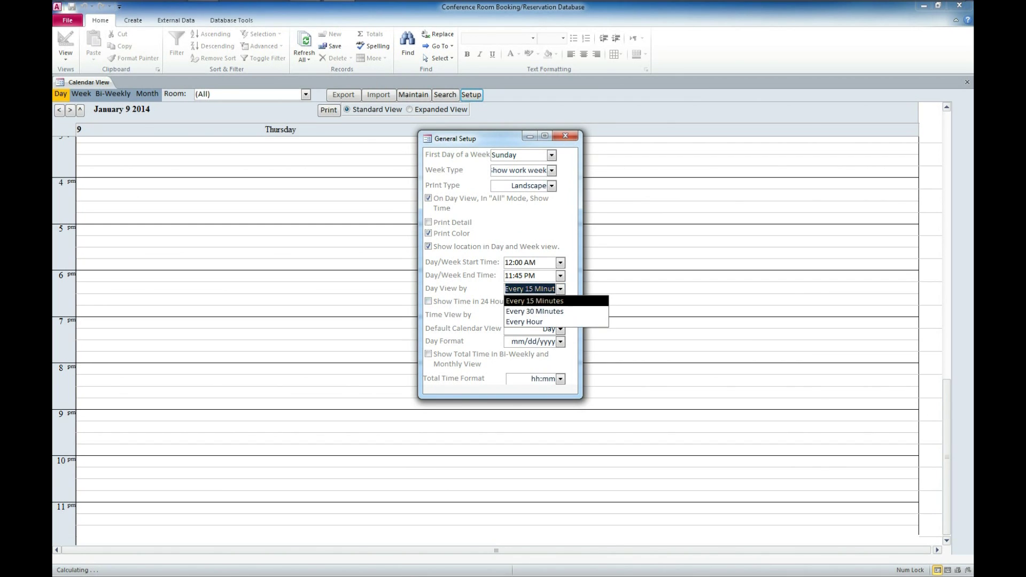
{"action": "left_click", "coordinate": [545, 301]}
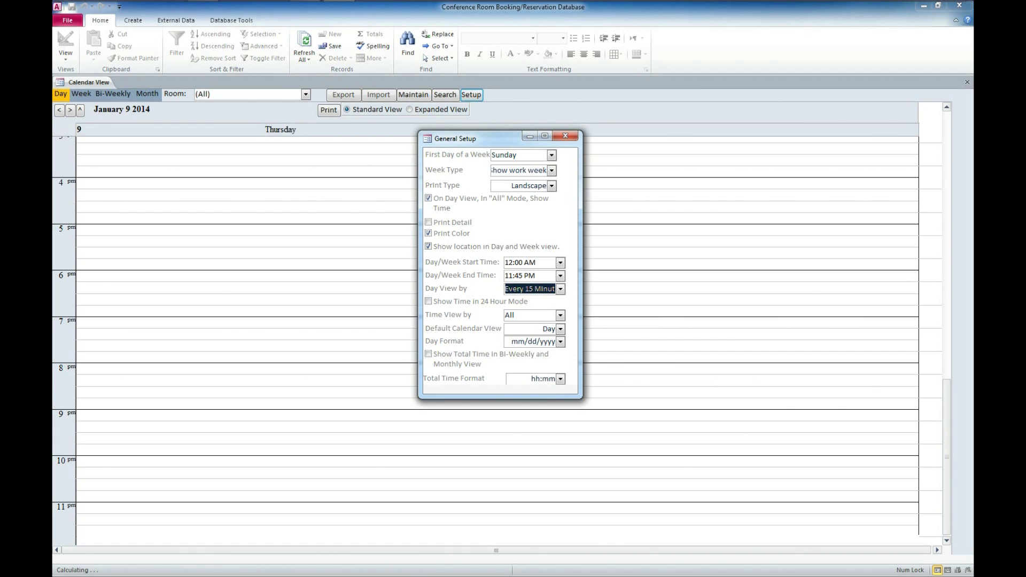
{"action": "left_click", "coordinate": [560, 315]}
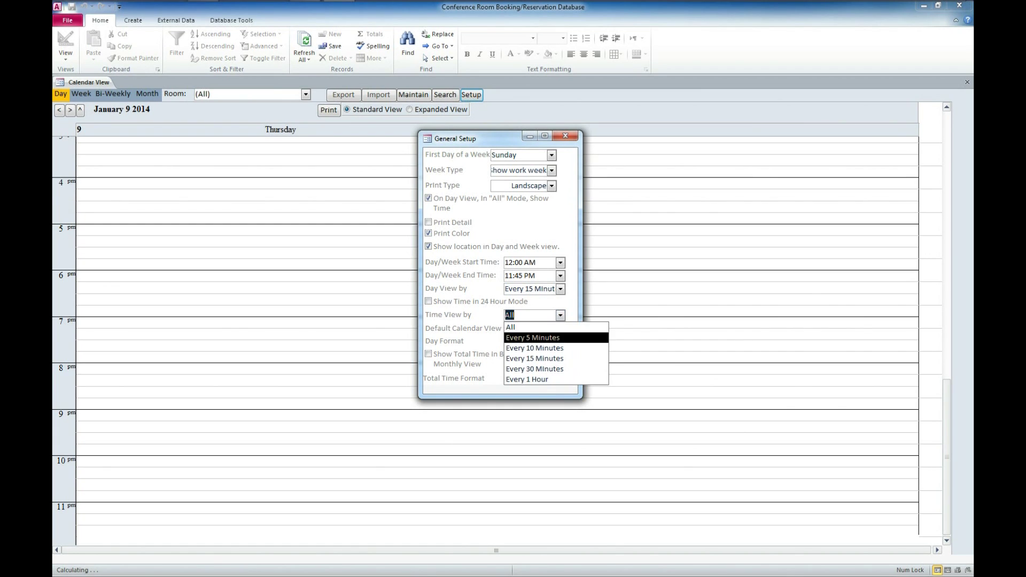
{"action": "key", "text": "Down"}
{"action": "key", "text": "Down"}
{"action": "key", "text": "Down"}
{"action": "key", "text": "Down"}
{"action": "key", "text": "Down"}
{"action": "key", "text": "Up"}
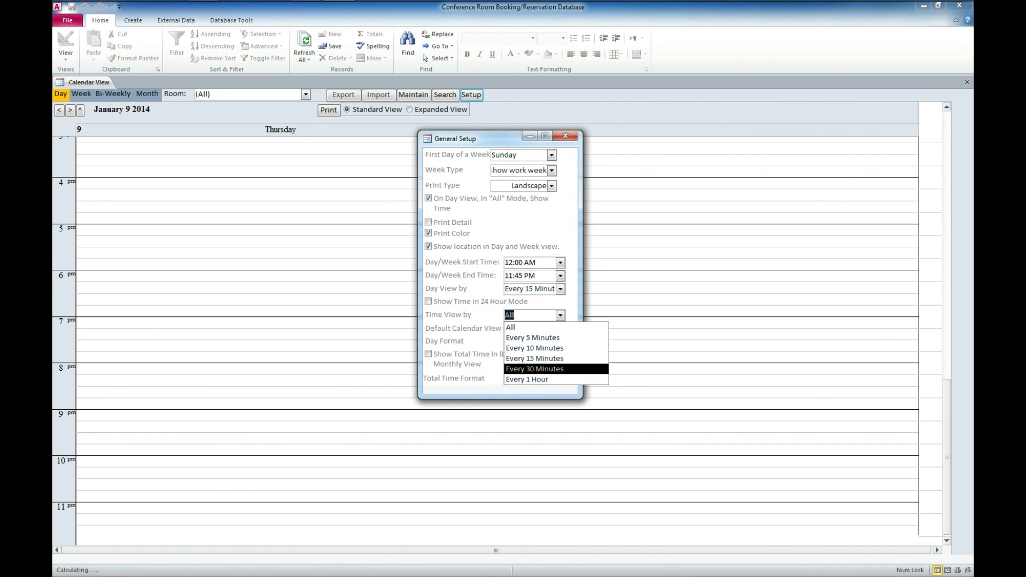
{"action": "key", "text": "Down"}
{"action": "key", "text": "Return"}
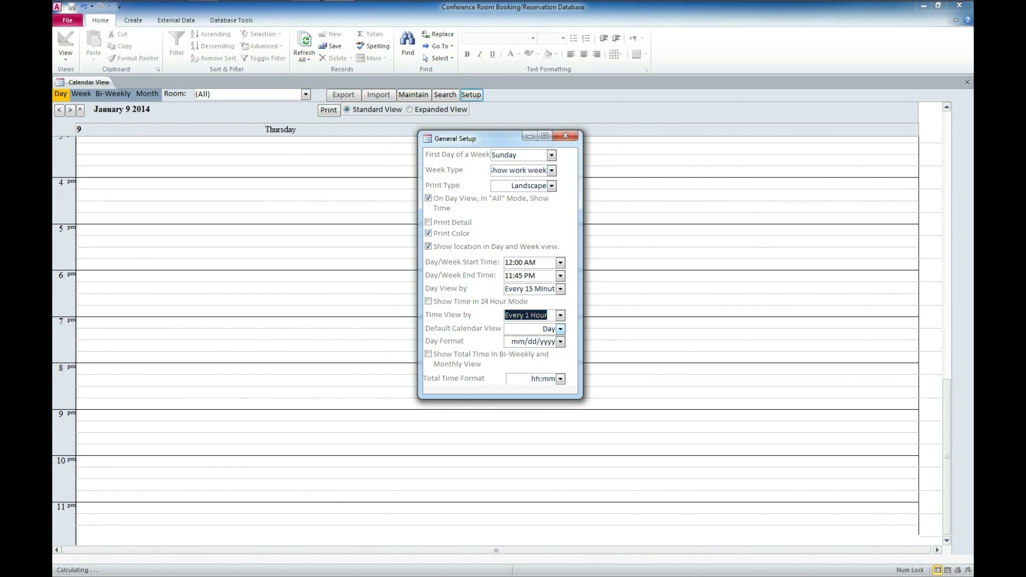
Keep mm/dd/yyyy and hh:mm formats, leave Show Total Time off, and close General Setup
{"action": "left_click", "coordinate": [560, 342]}
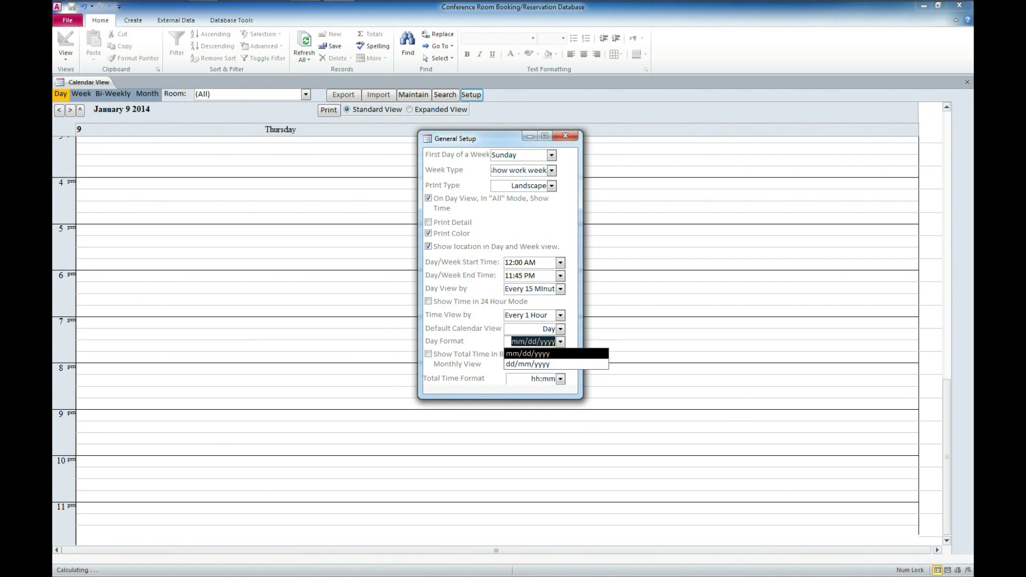
{"action": "left_click", "coordinate": [560, 329]}
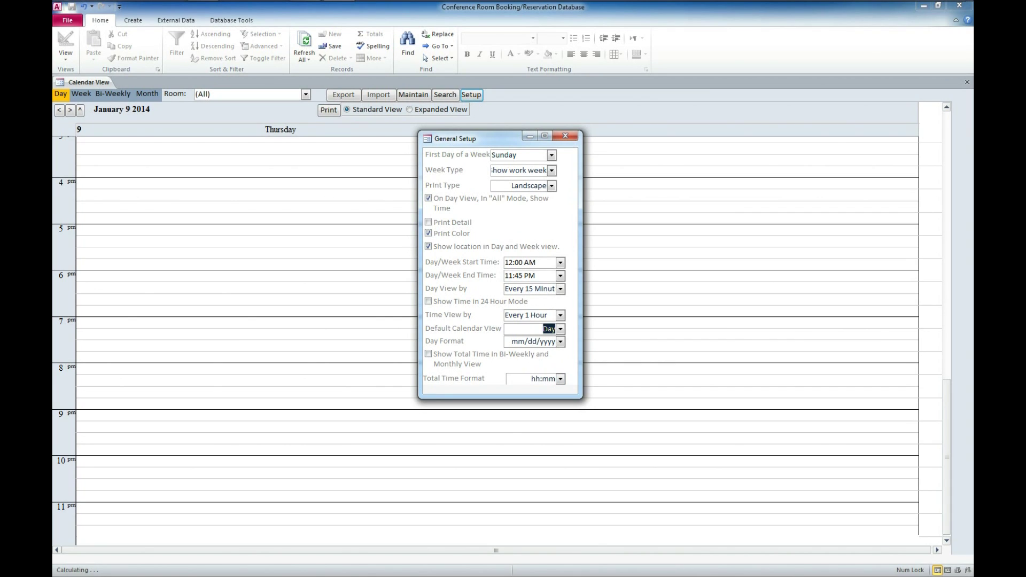
{"action": "left_click", "coordinate": [560, 379]}
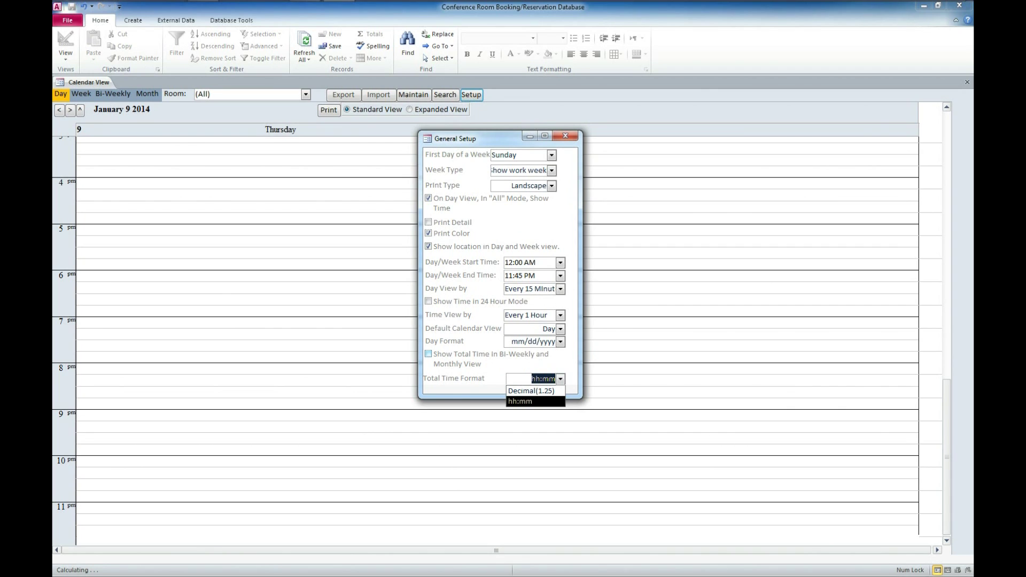
{"action": "key", "text": "Return"}
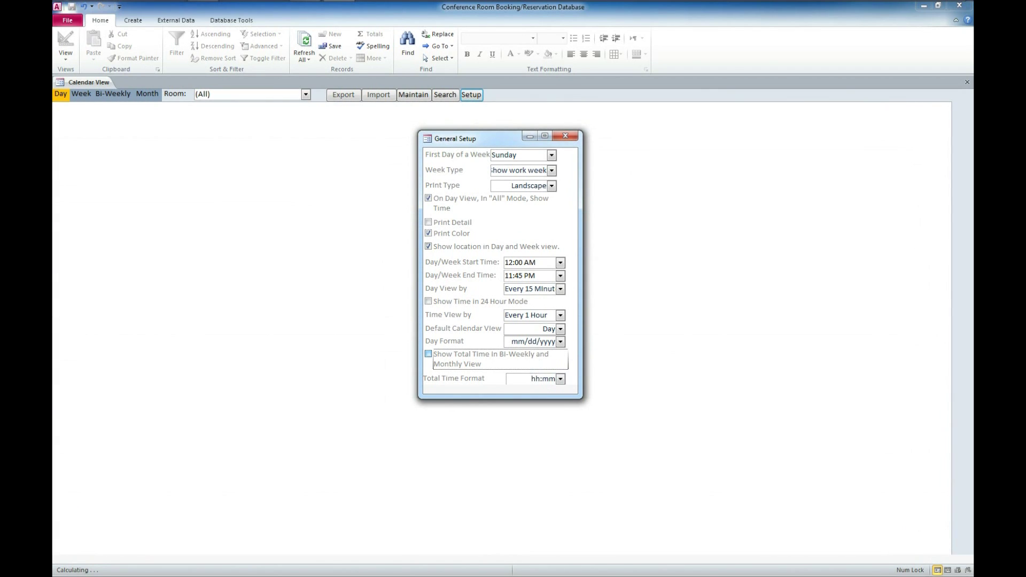
{"action": "key", "text": "space"}
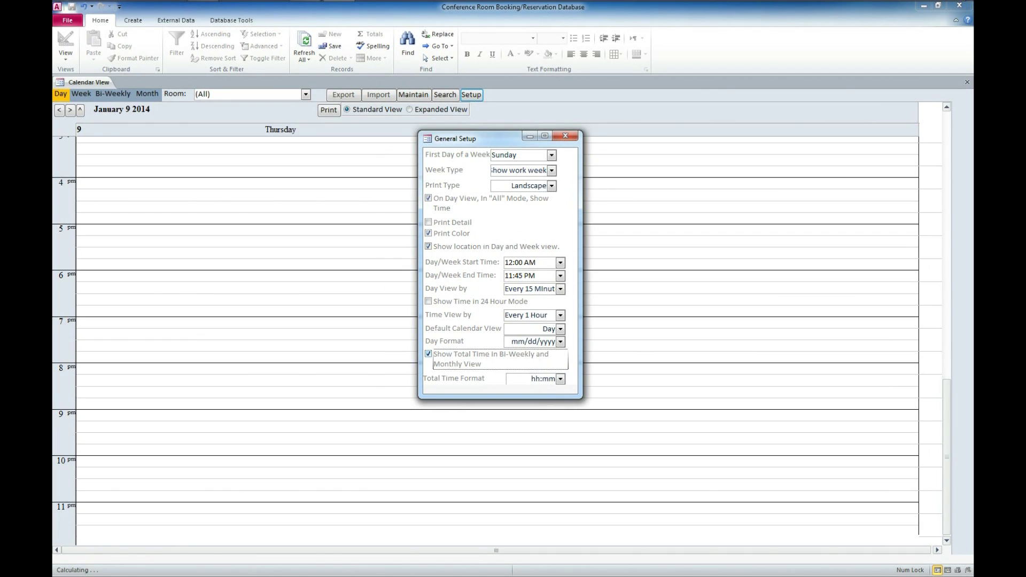
{"action": "key", "text": "space"}
{"action": "left_click", "coordinate": [566, 136]}
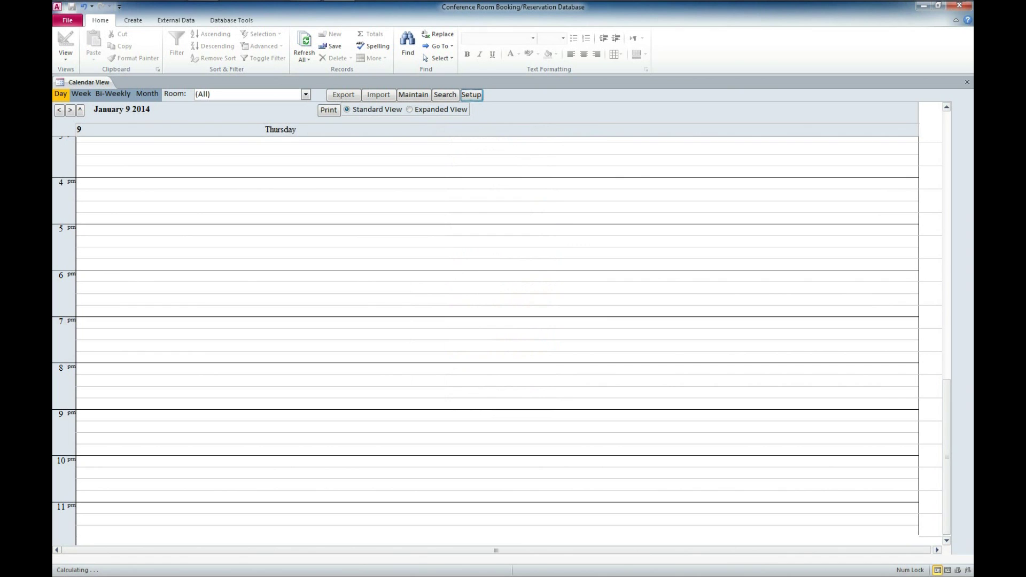
{"action": "left_click", "coordinate": [496, 207]}
{"action": "scroll", "coordinate": [497, 207], "scroll_direction": "up", "scroll_amount": 3}
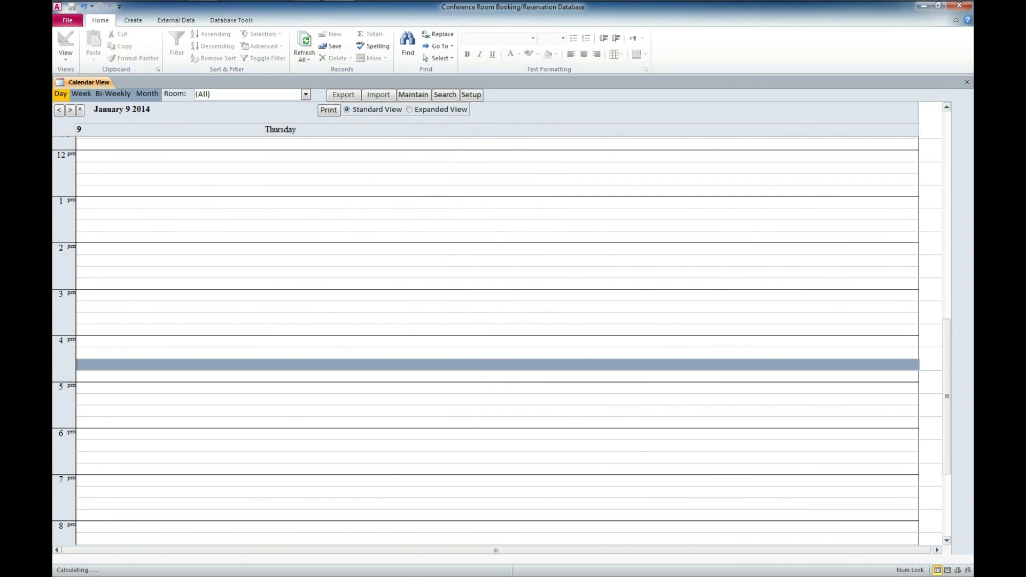
Start a 1:00 PM booking for Conf Room 1 with subject 'Access Training'
{"action": "double_click", "coordinate": [497, 202]}
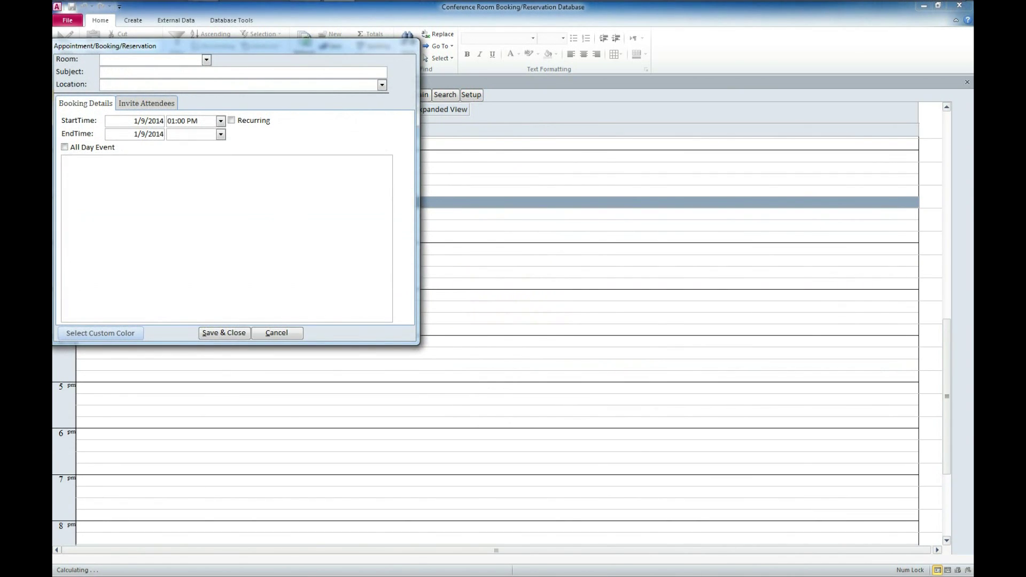
{"action": "left_click_drag", "start_coordinate": [240, 46], "coordinate": [530, 123]}
{"action": "left_click", "coordinate": [496, 136]}
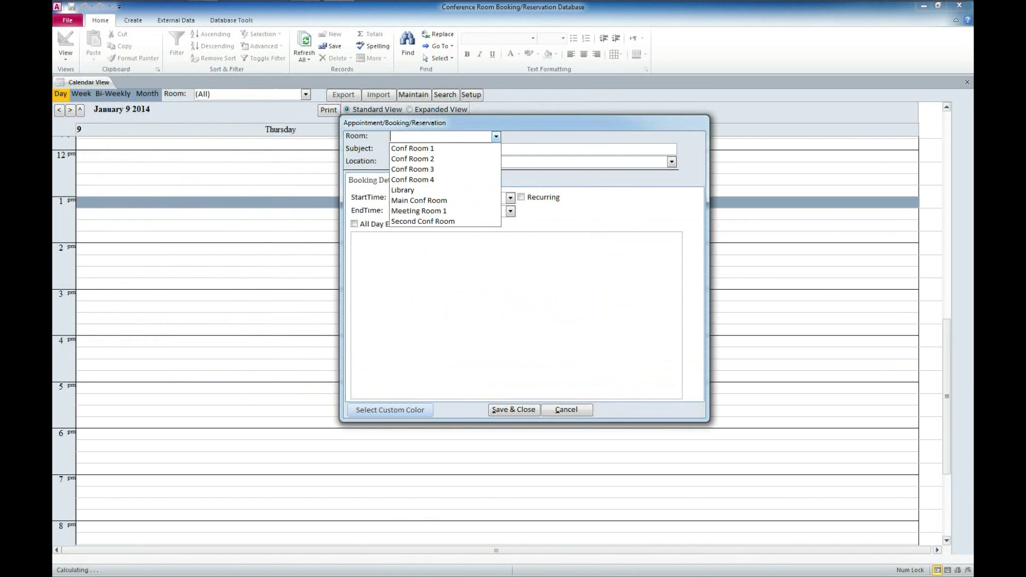
{"action": "left_click", "coordinate": [428, 149]}
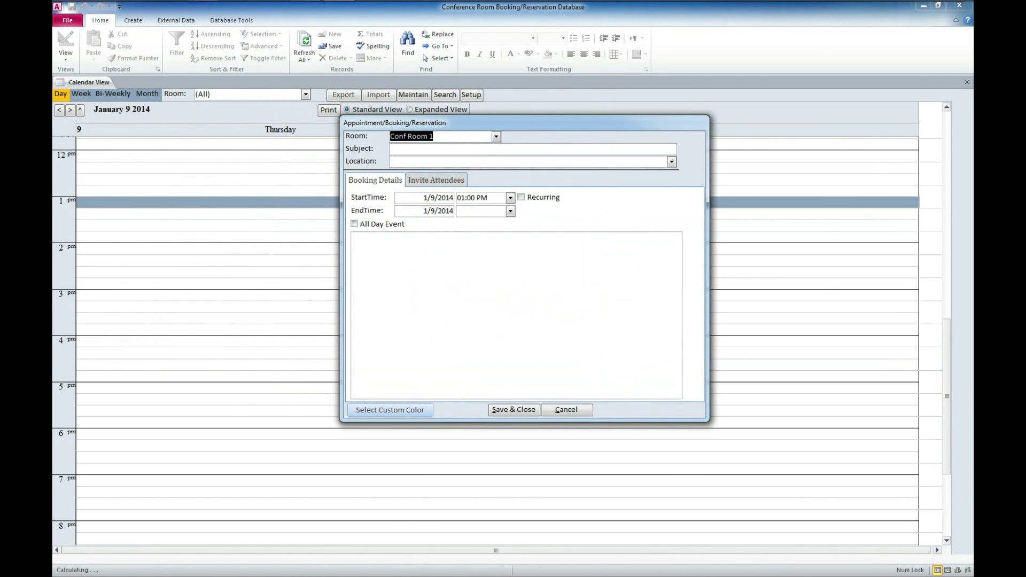
{"action": "left_click", "coordinate": [427, 149]}
{"action": "type", "text": "Acce"}
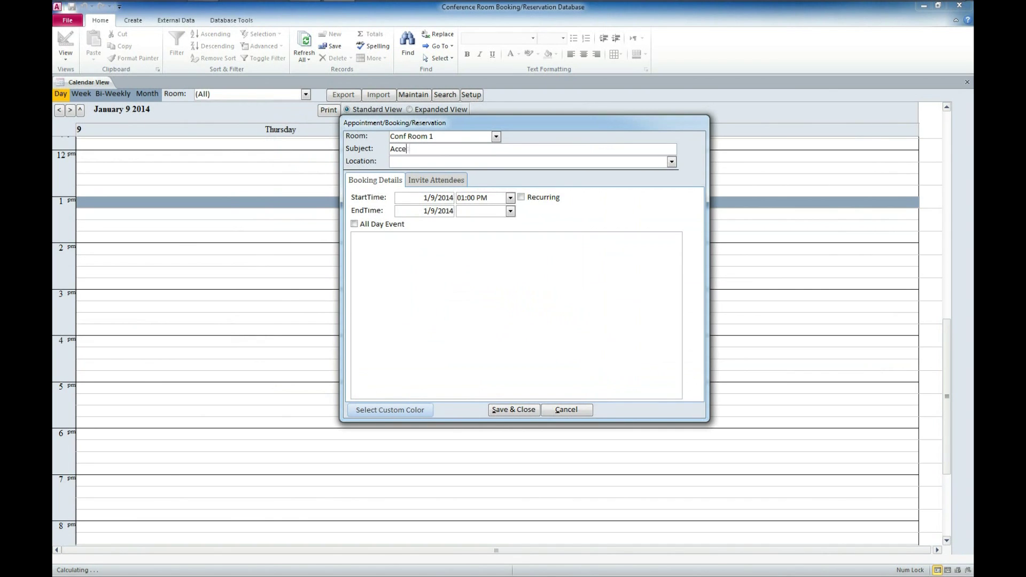
{"action": "type", "text": "ss Training"}
Set the booking location to Town 1 and the end time to 03:00 PM
{"action": "left_click", "coordinate": [672, 162]}
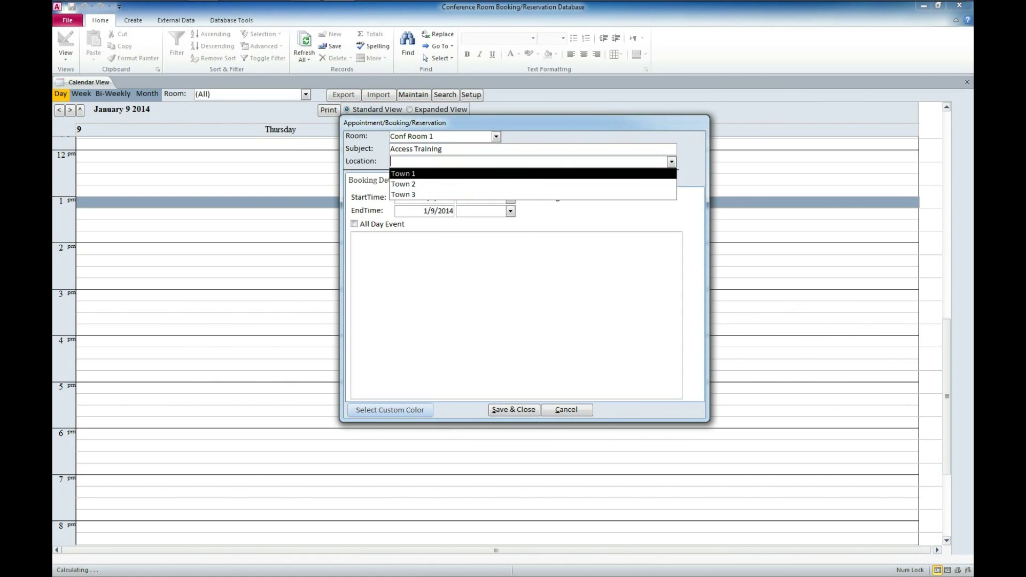
{"action": "key", "text": "Return"}
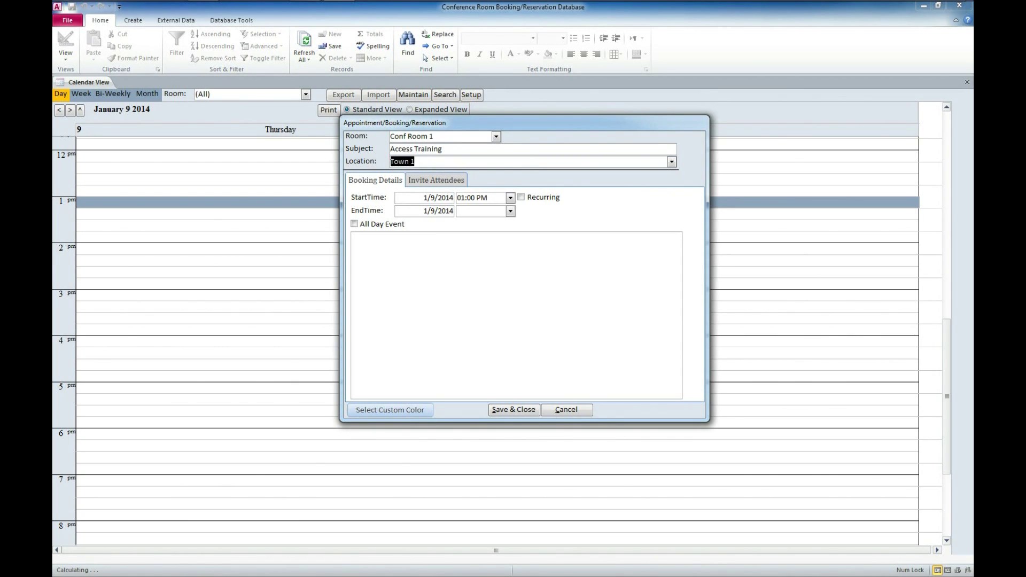
{"action": "left_click", "coordinate": [510, 211]}
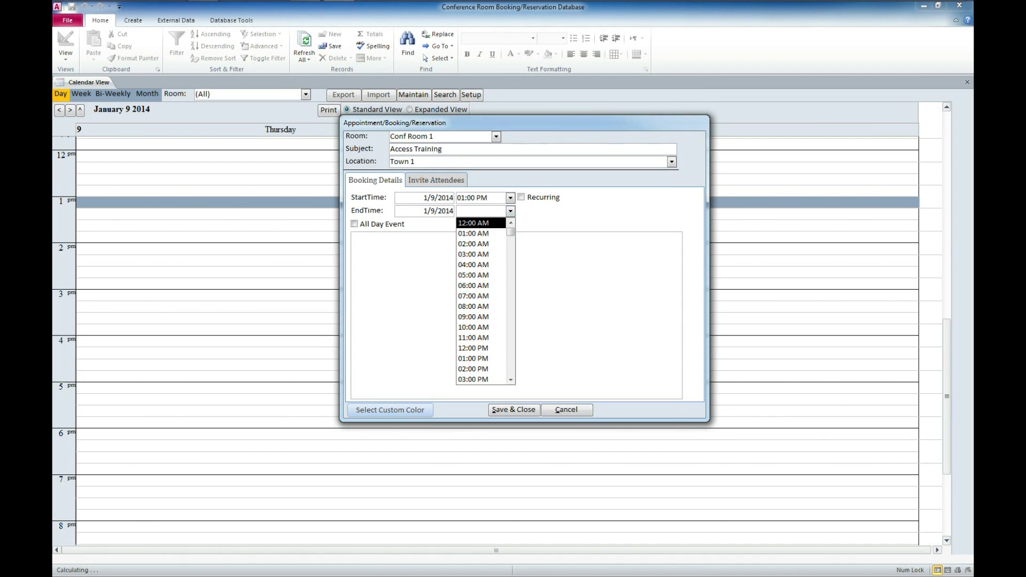
{"action": "scroll", "coordinate": [481, 256], "scroll_direction": "down", "scroll_amount": 3}
{"action": "key", "text": "Down"}
{"action": "key", "text": "Down"}
{"action": "key", "text": "Down"}
{"action": "key", "text": "Down"}
{"action": "key", "text": "Down"}
{"action": "key", "text": "Down"}
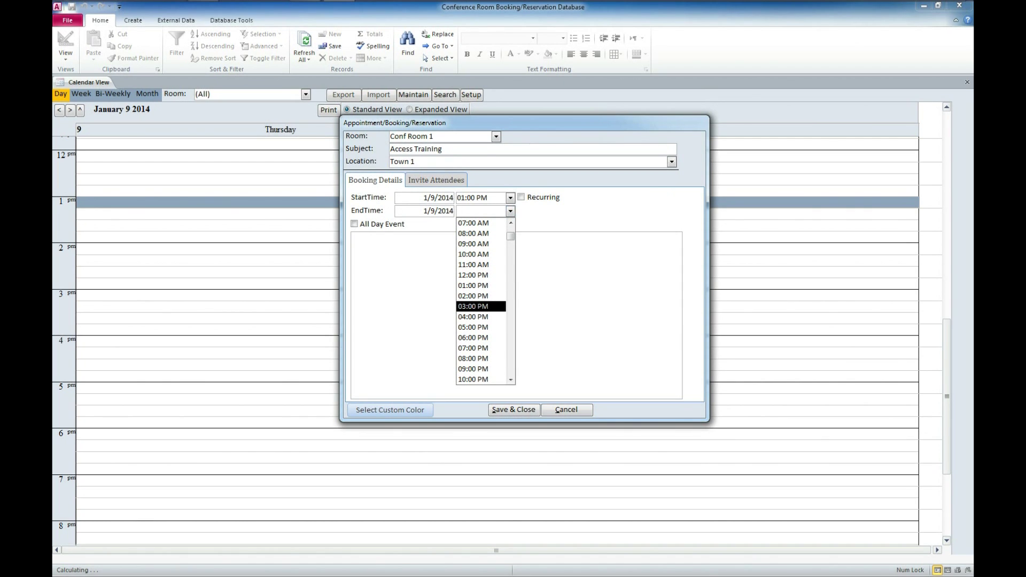
{"action": "key", "text": "Up"}
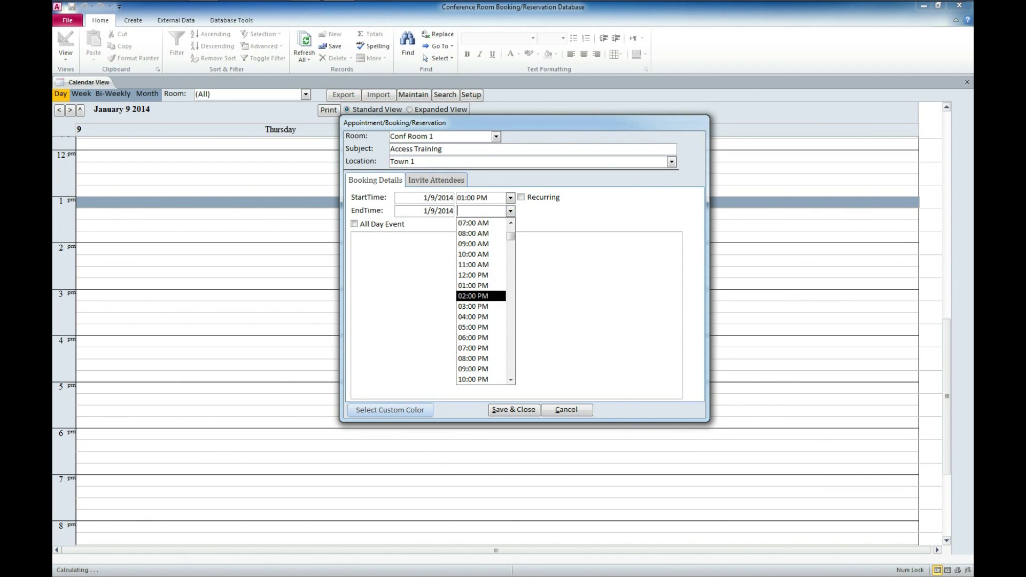
{"action": "key", "text": "Down"}
{"action": "key", "text": "Return"}
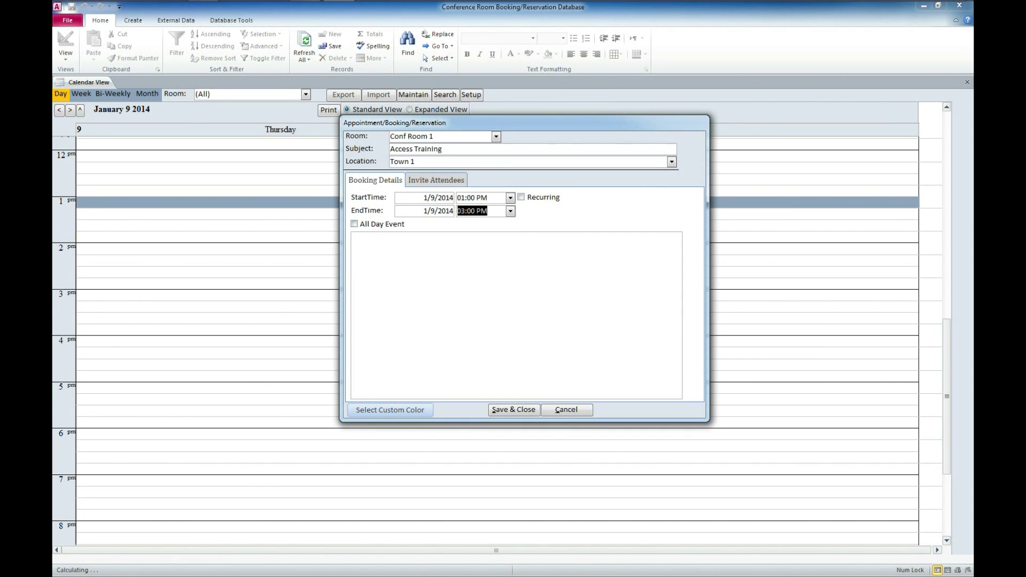
Give the booking a red custom colour
{"action": "left_click", "coordinate": [390, 410]}
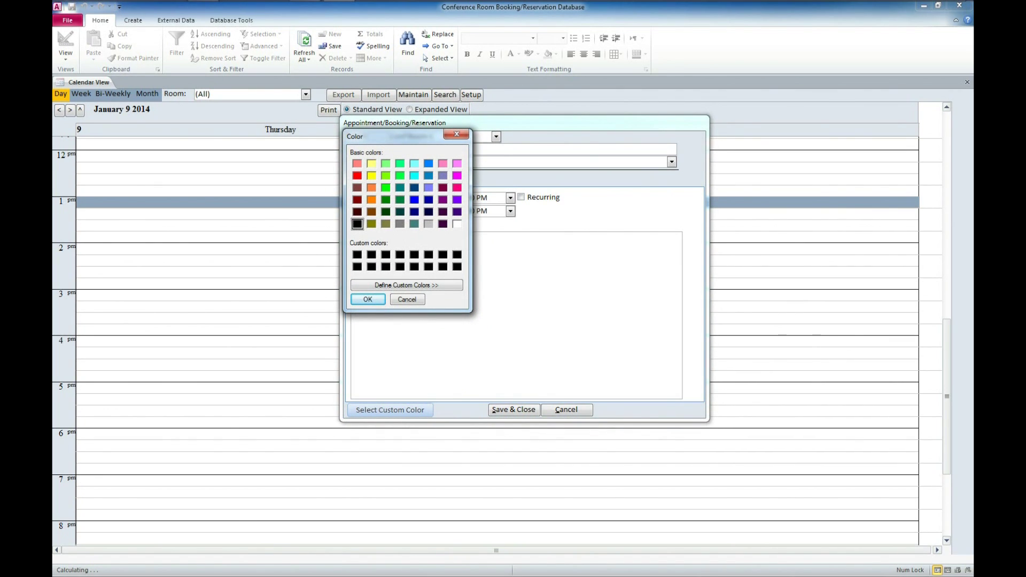
{"action": "left_click", "coordinate": [357, 176]}
{"action": "left_click", "coordinate": [367, 300]}
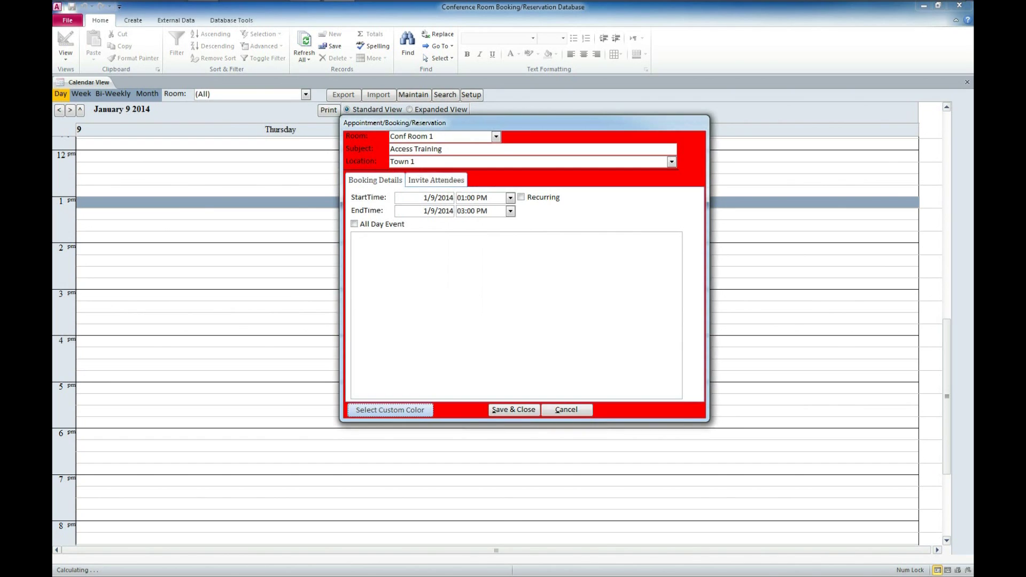
Invite the first existing contact as an attendee on the booking
{"action": "left_click", "coordinate": [436, 180]}
{"action": "left_click", "coordinate": [408, 209]}
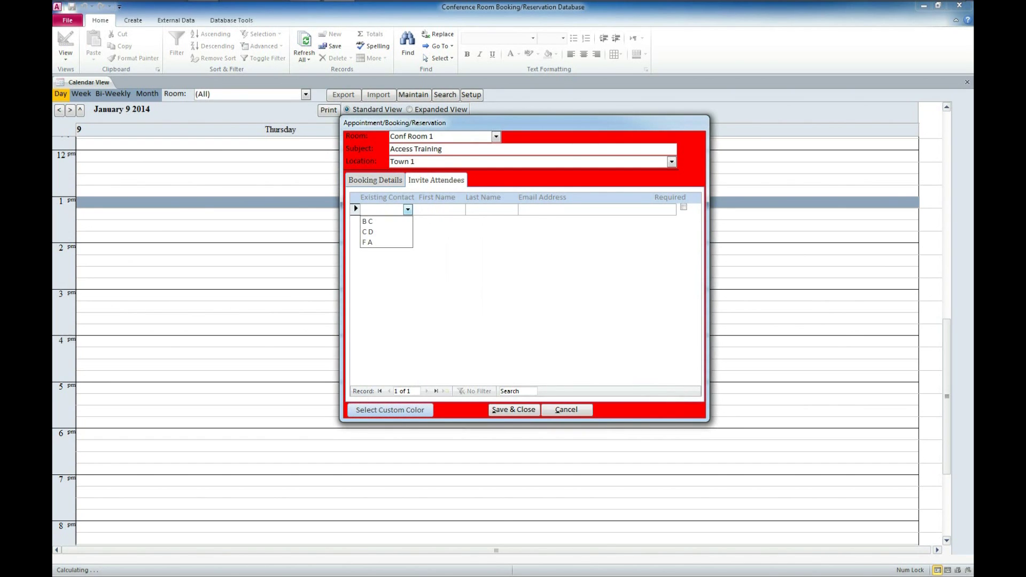
{"action": "key", "text": "Escape"}
{"action": "key", "text": "alt+Down"}
{"action": "key", "text": "Down"}
{"action": "key", "text": "Return"}
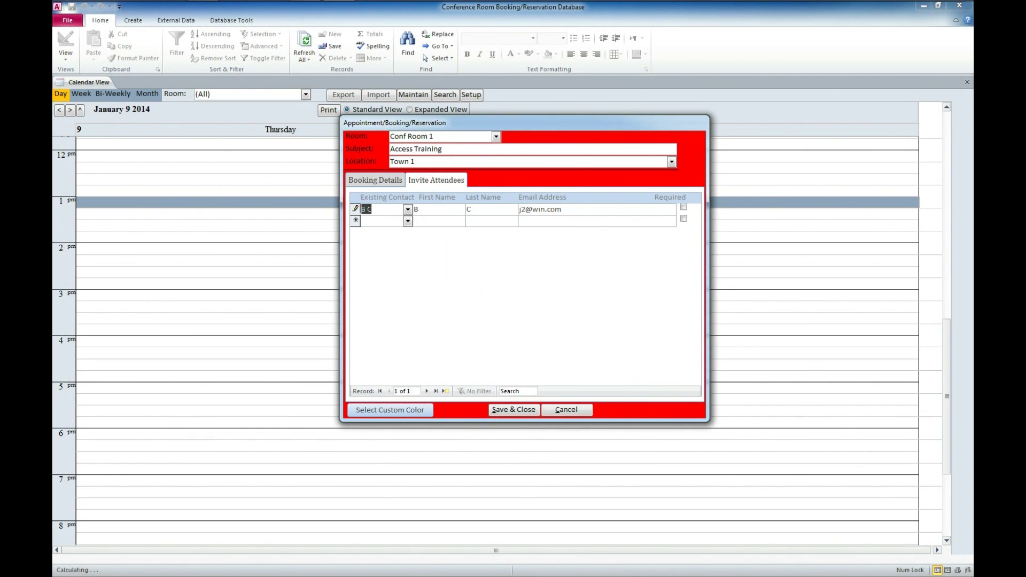
{"action": "left_click_drag", "start_coordinate": [523, 123], "coordinate": [521, 158]}
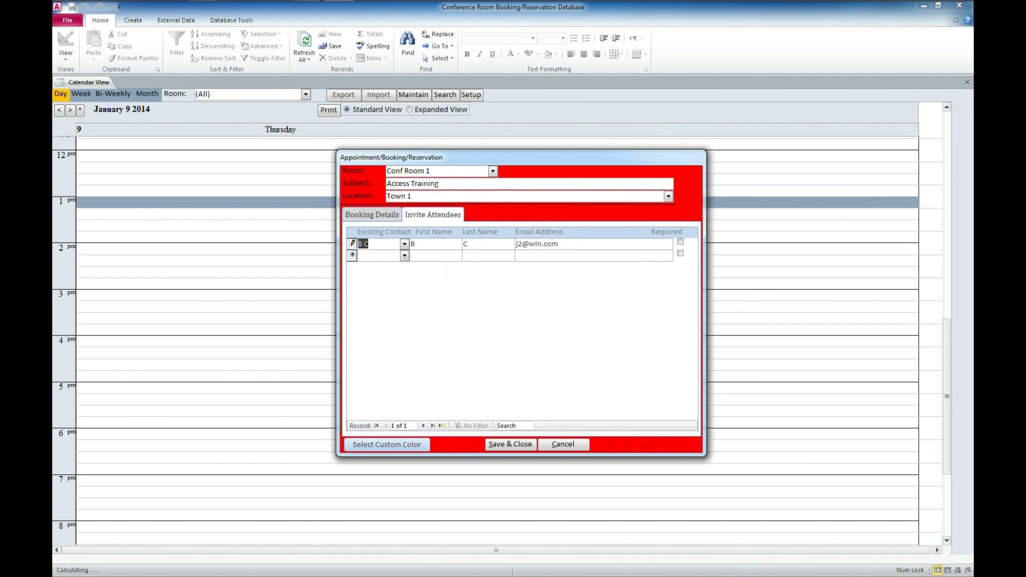
Save the booking, reopen it to check the invited attendee, and save again
{"action": "left_click", "coordinate": [511, 445]}
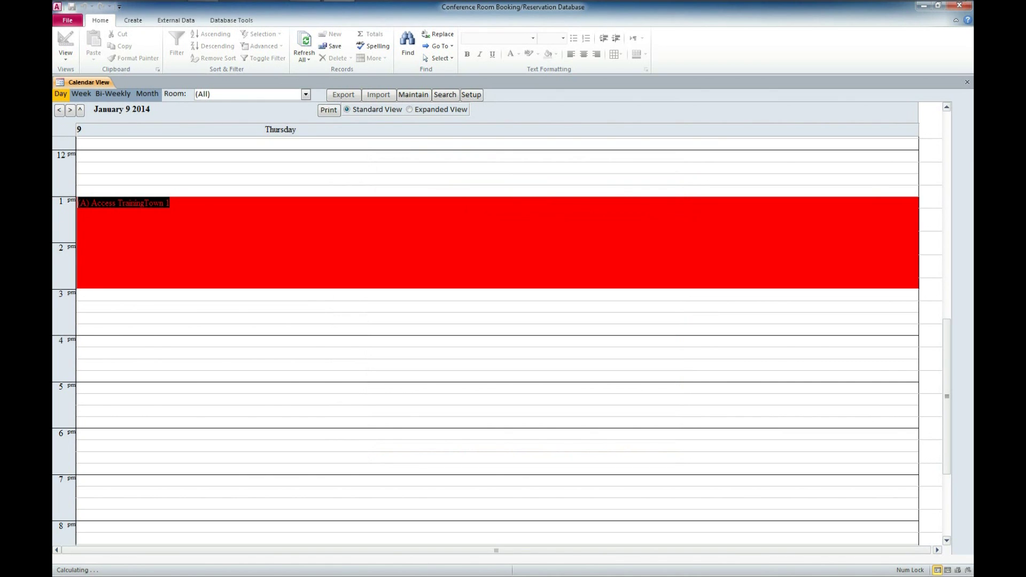
{"action": "double_click", "coordinate": [497, 242]}
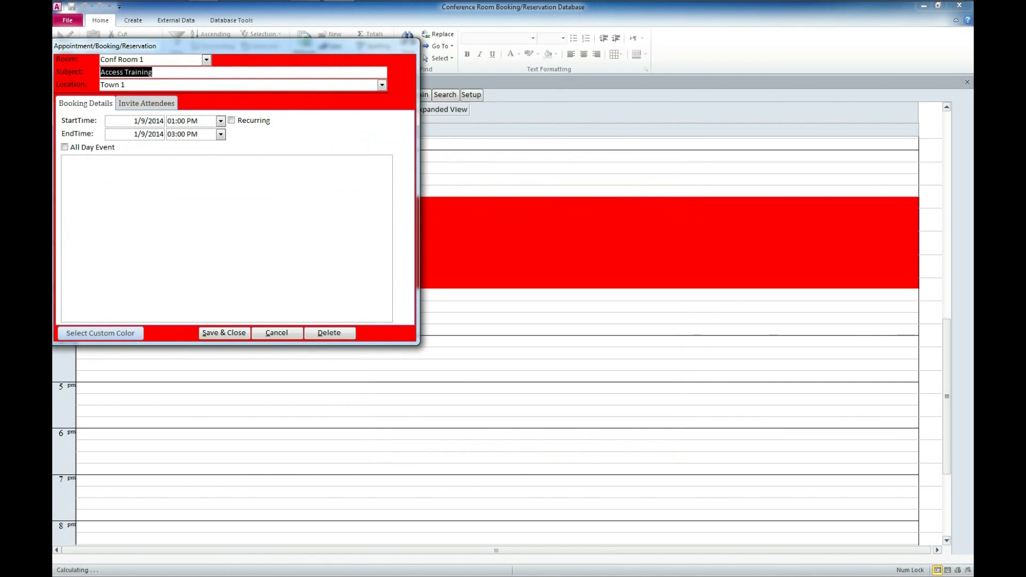
{"action": "left_click_drag", "start_coordinate": [235, 46], "coordinate": [345, 65]}
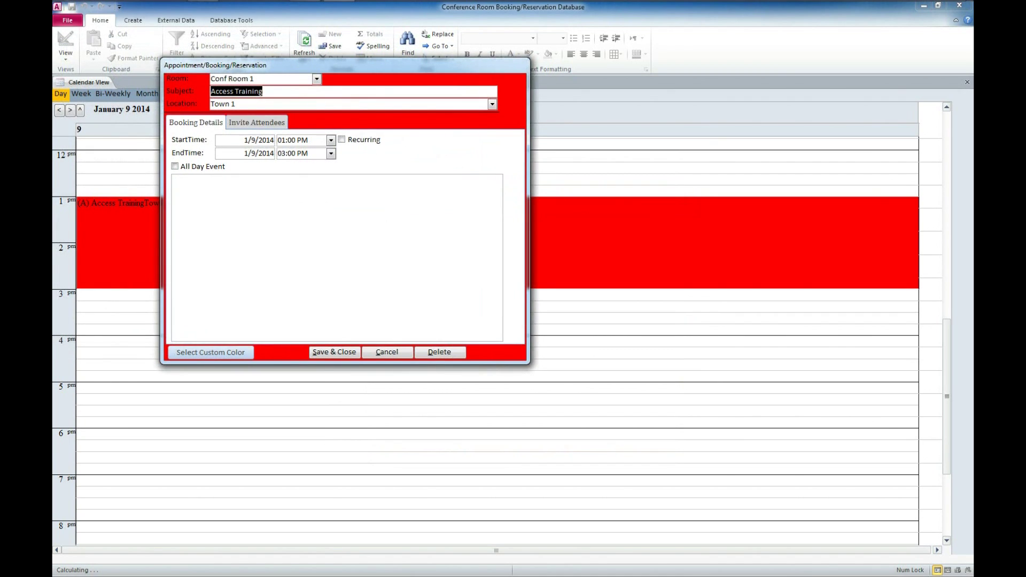
{"action": "left_click", "coordinate": [257, 123]}
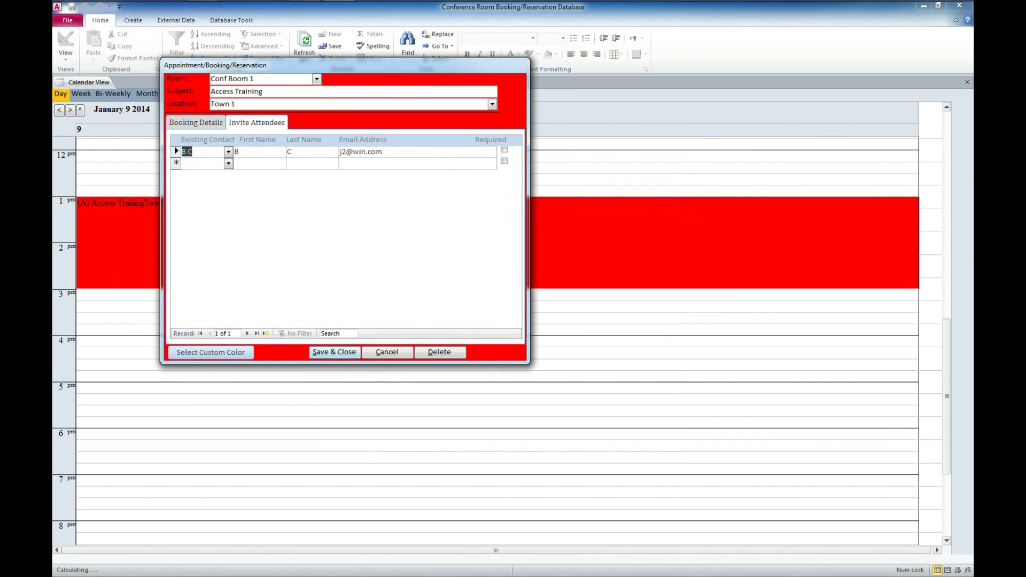
{"action": "key", "text": "alt+s"}
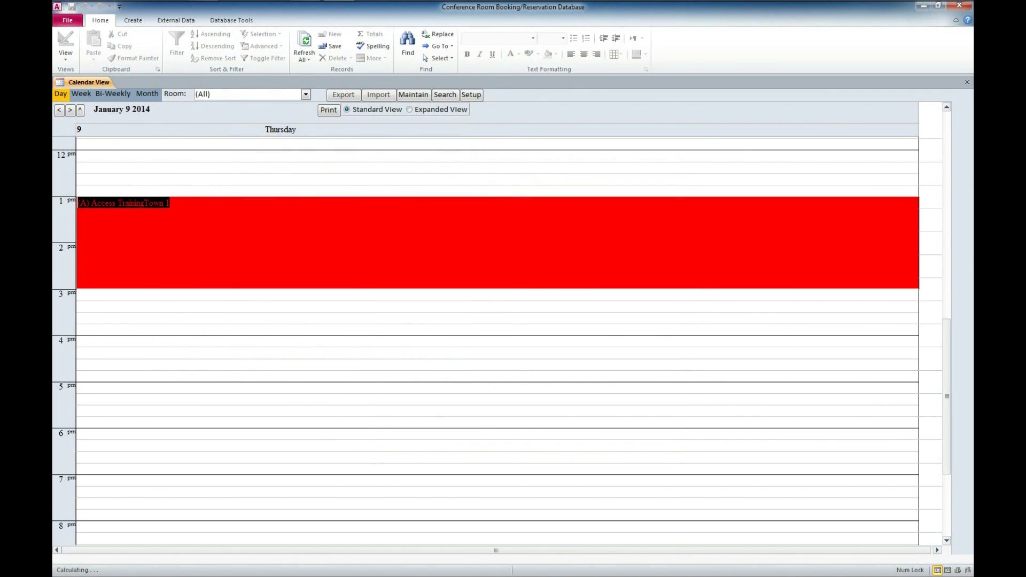
Filter the calendar by Conf Room 1, then Conf Room 2, then back to (All)
{"action": "left_click", "coordinate": [306, 95]}
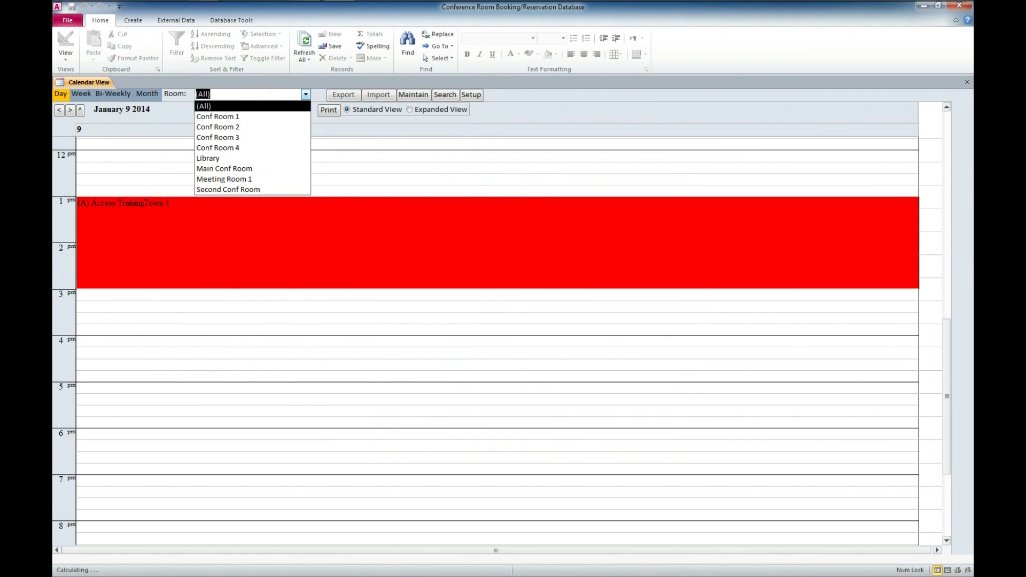
{"action": "left_click", "coordinate": [241, 117]}
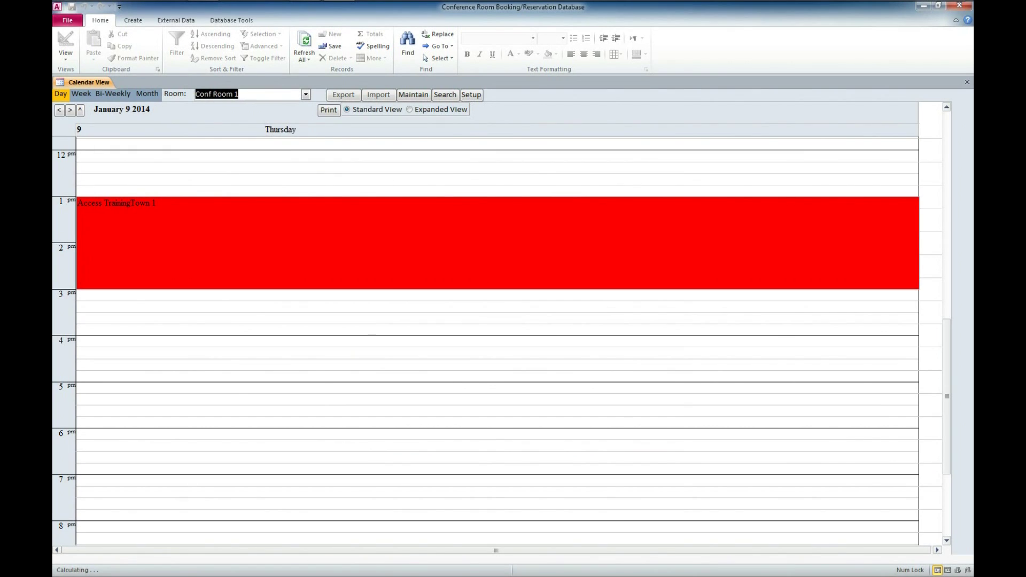
{"action": "key", "text": "alt+Down"}
{"action": "key", "text": "Down"}
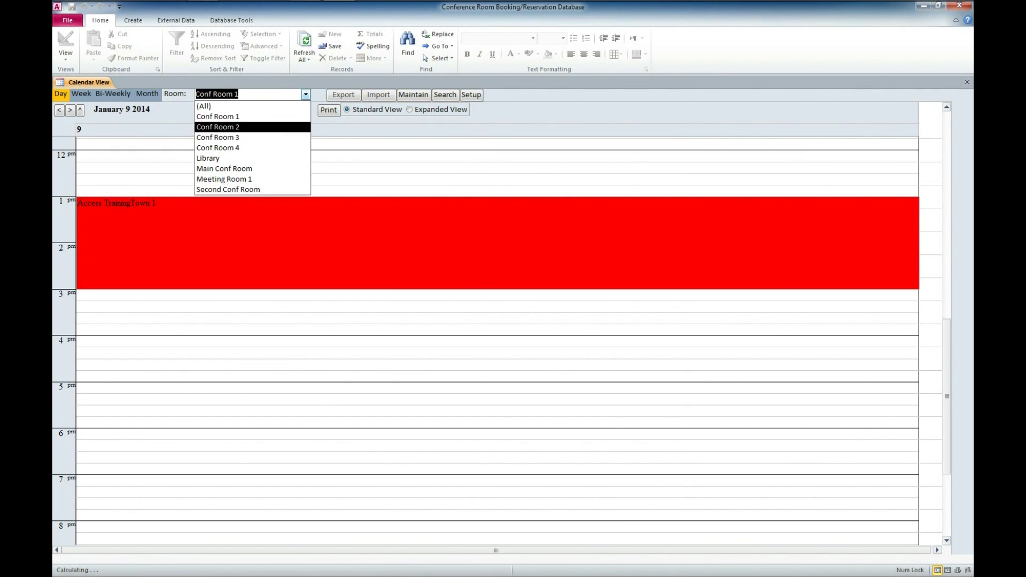
{"action": "key", "text": "Return"}
{"action": "key", "text": "alt+Down"}
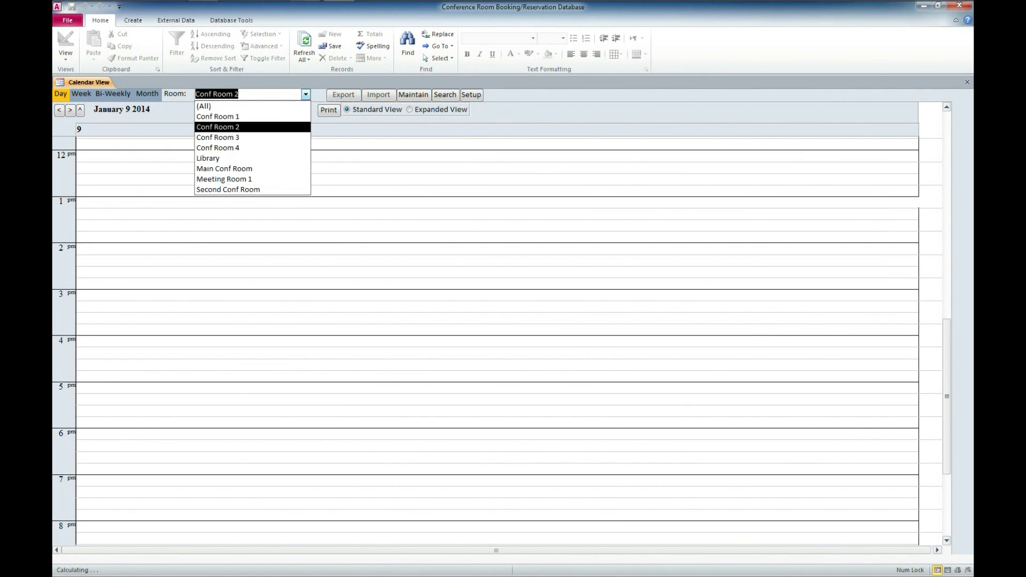
{"action": "key", "text": "Up"}
{"action": "key", "text": "Up"}
{"action": "key", "text": "Return"}
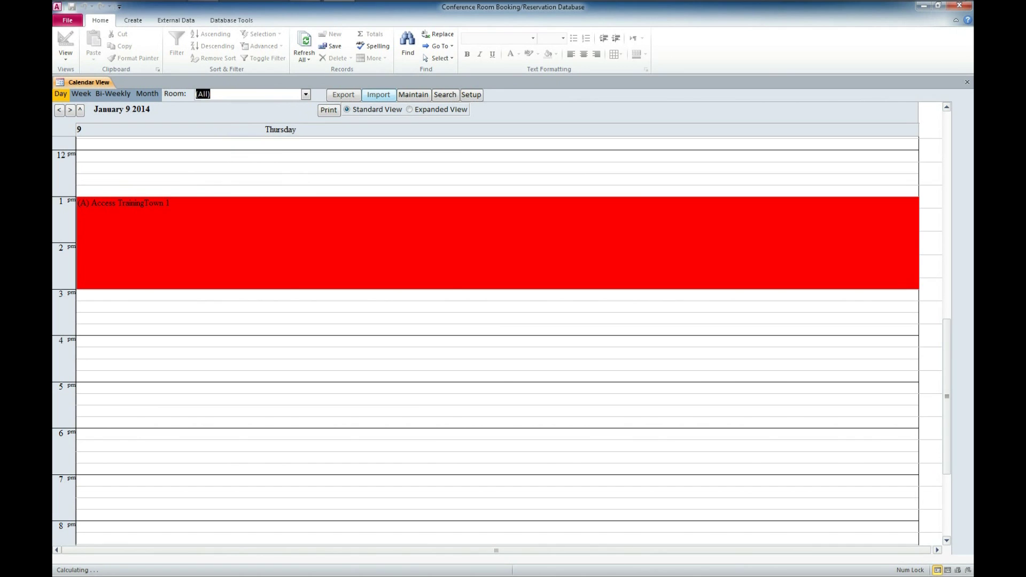
Search for Access Training bookings and preview the Detail and Summary printouts of the results
{"action": "left_click", "coordinate": [445, 95]}
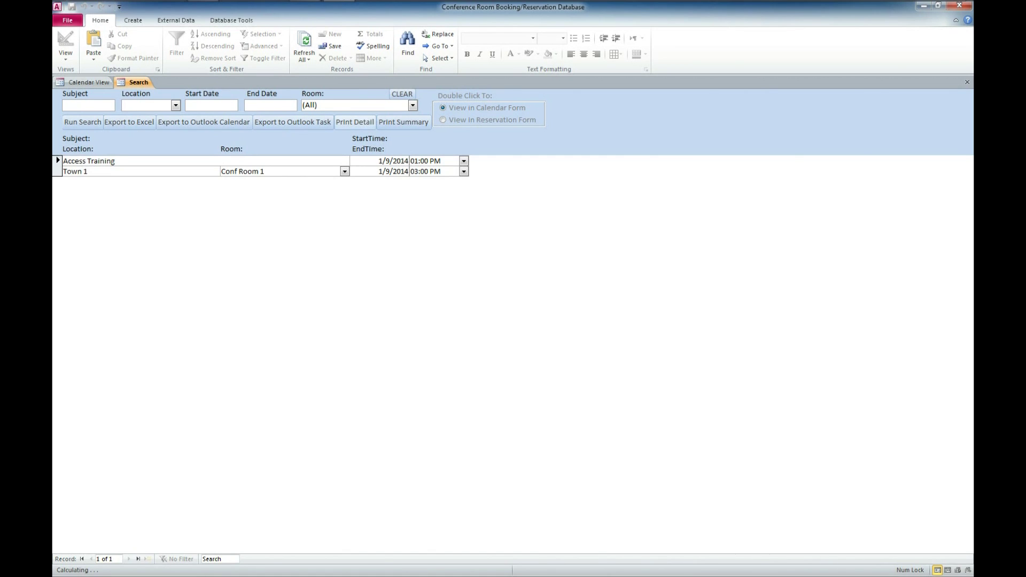
{"action": "left_click", "coordinate": [355, 122]}
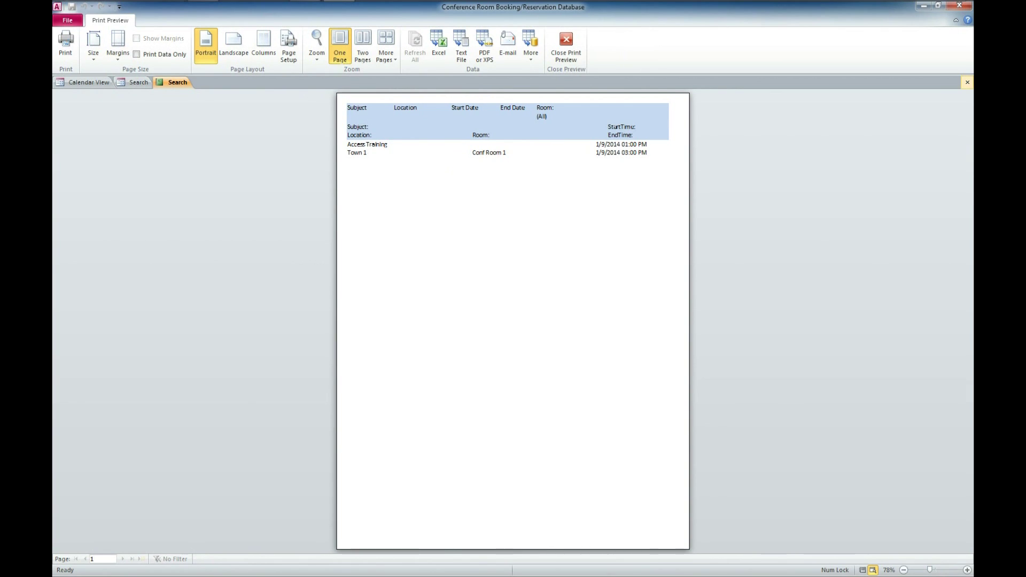
{"action": "left_click", "coordinate": [967, 82]}
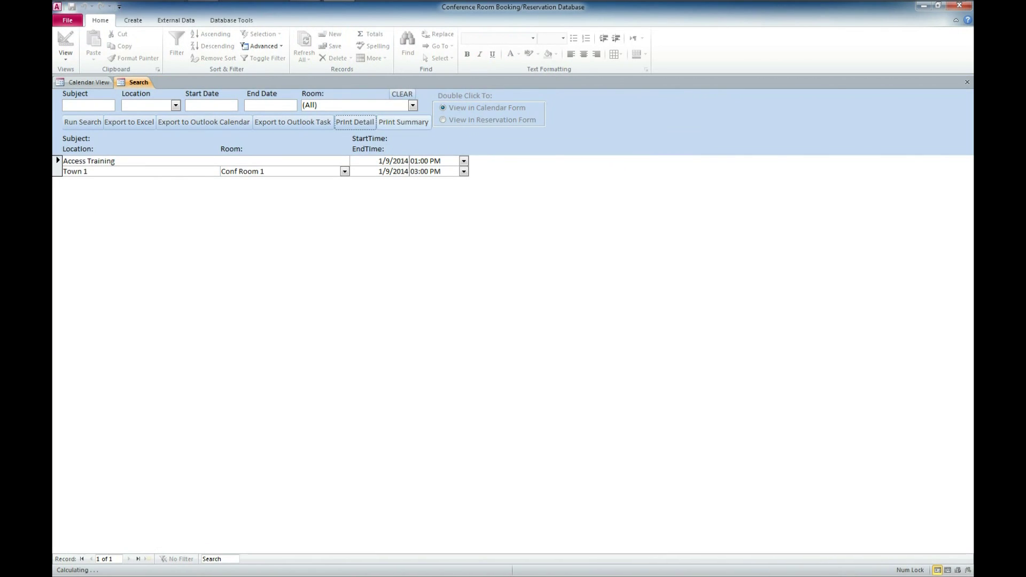
{"action": "left_click", "coordinate": [404, 122]}
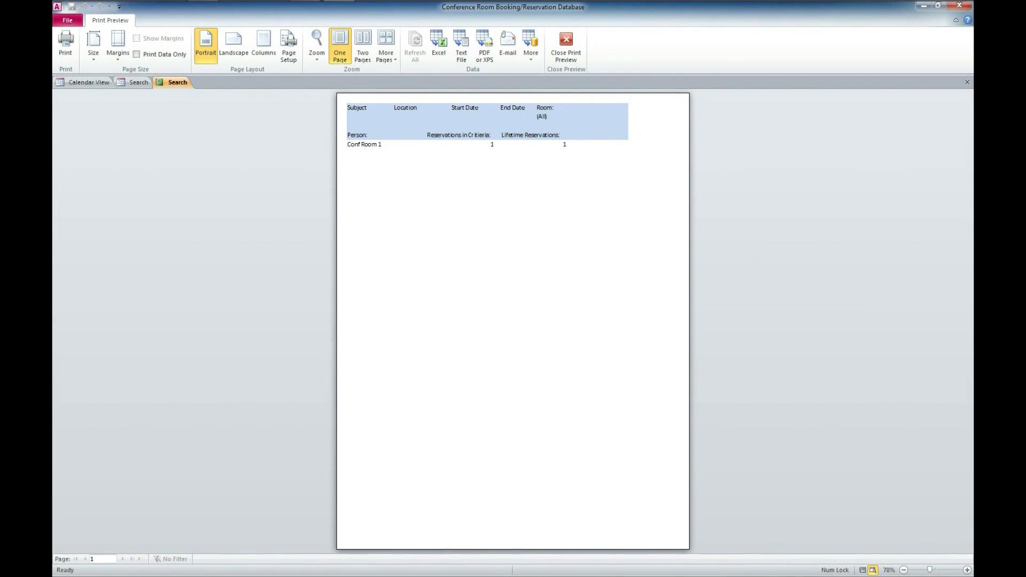
{"action": "left_click", "coordinate": [967, 81]}
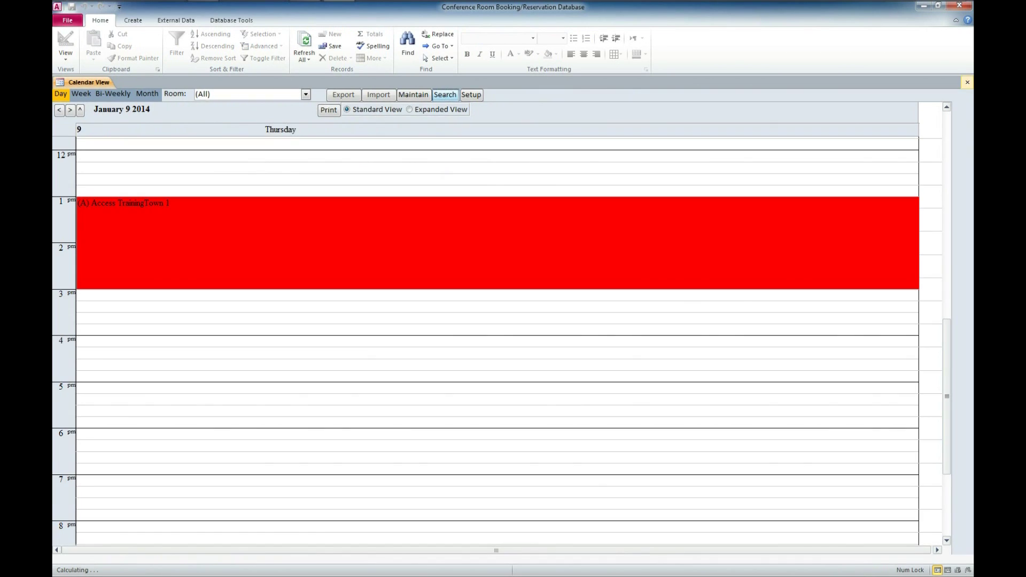
Close the Search tab and switch the calendar to Bi-Weekly, then Month view
{"action": "left_click", "coordinate": [967, 82]}
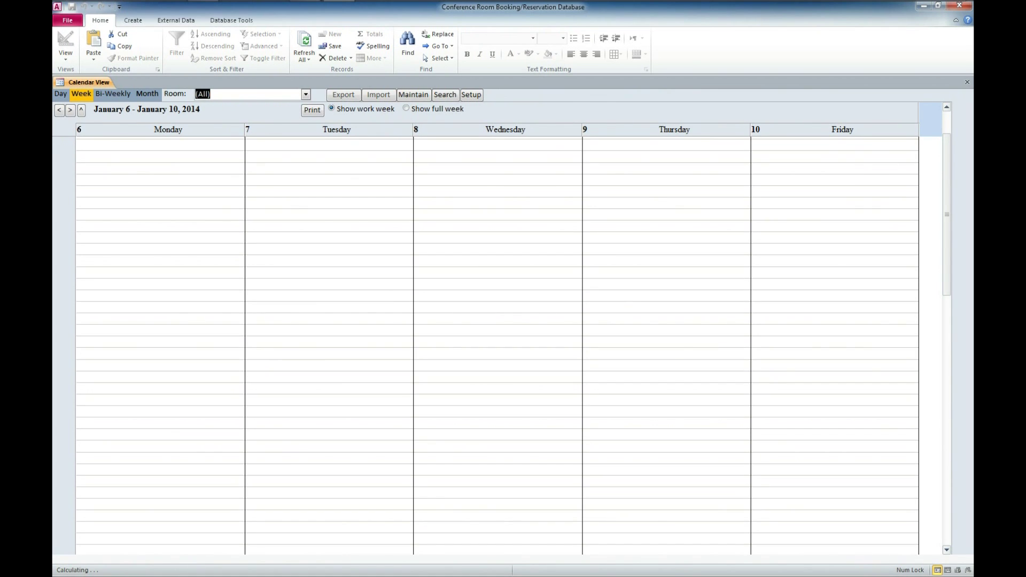
{"action": "left_click", "coordinate": [113, 94]}
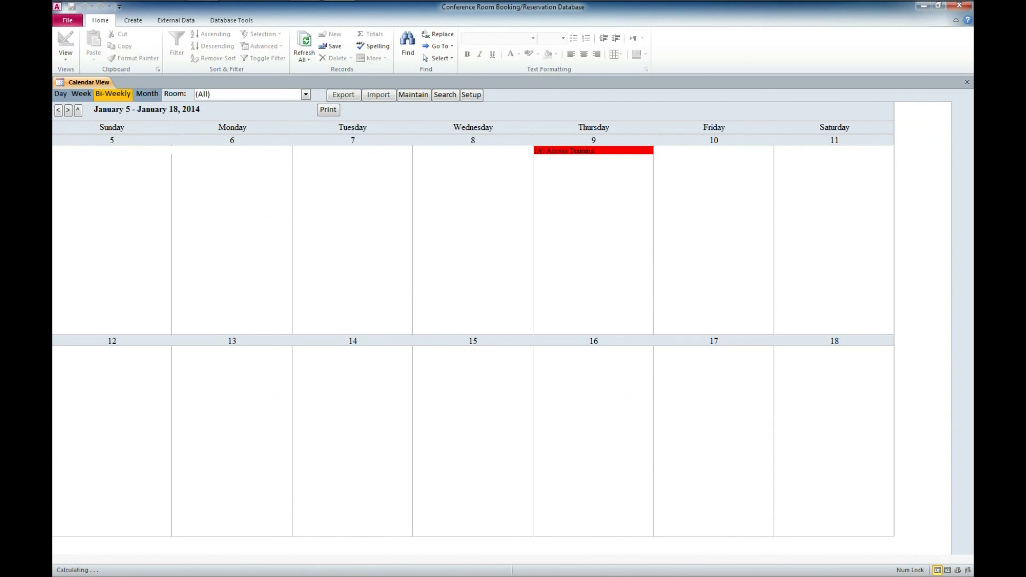
{"action": "left_click", "coordinate": [147, 94]}
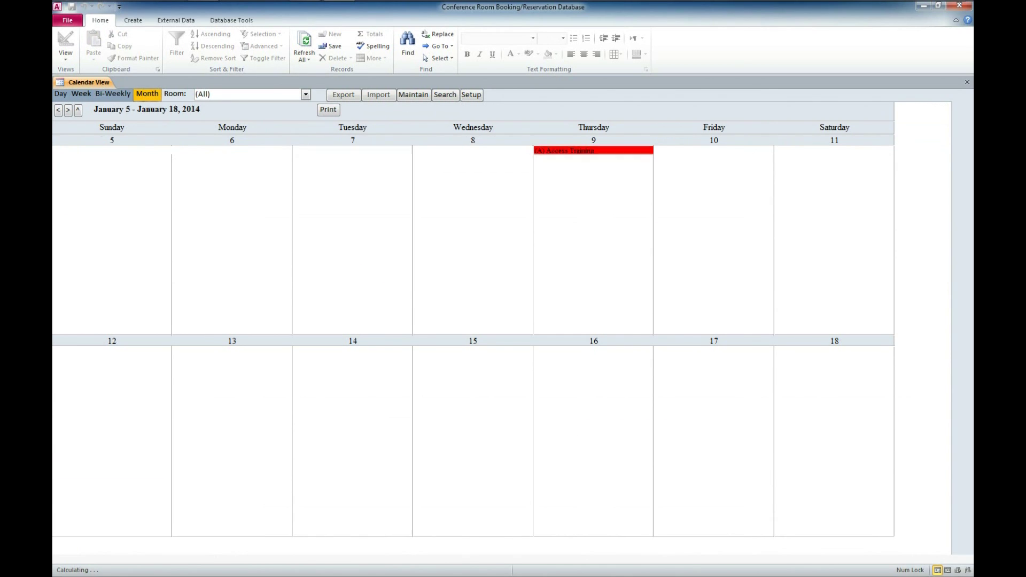